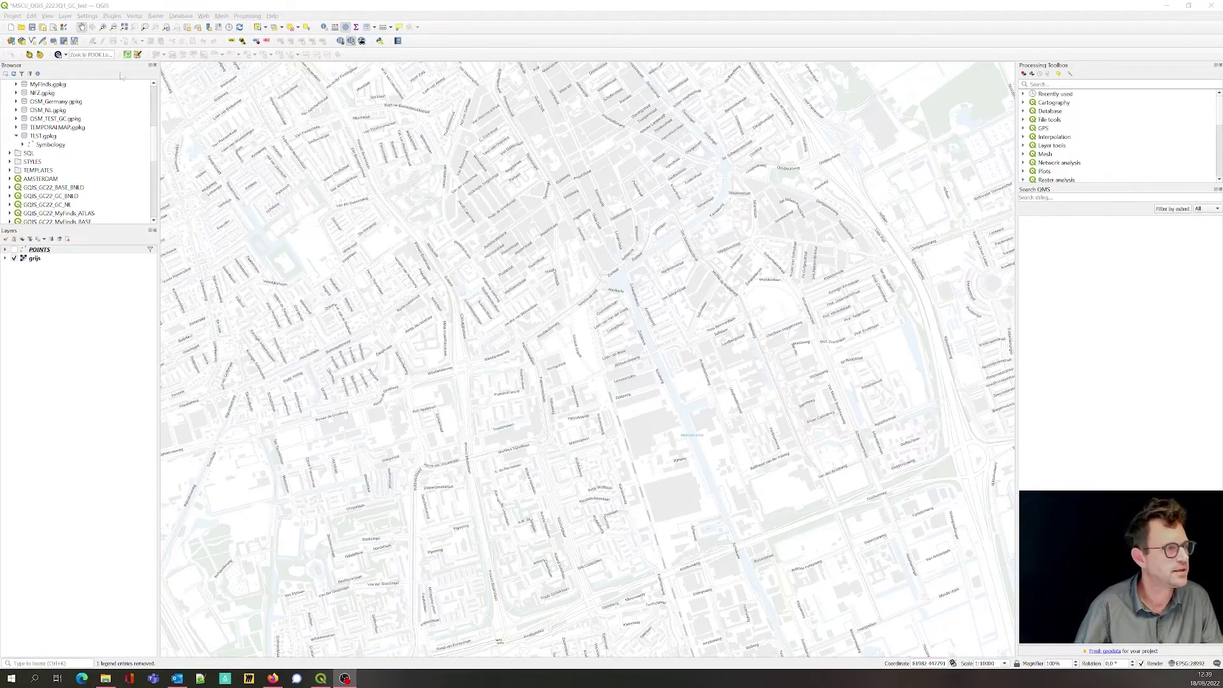
# Step: Create a temporary point layer NODES in EPSG:28992 with a TYPE text field
pyautogui.click(55, 41)
pyautogui.write('NODES')
pyautogui.click(483, 200)
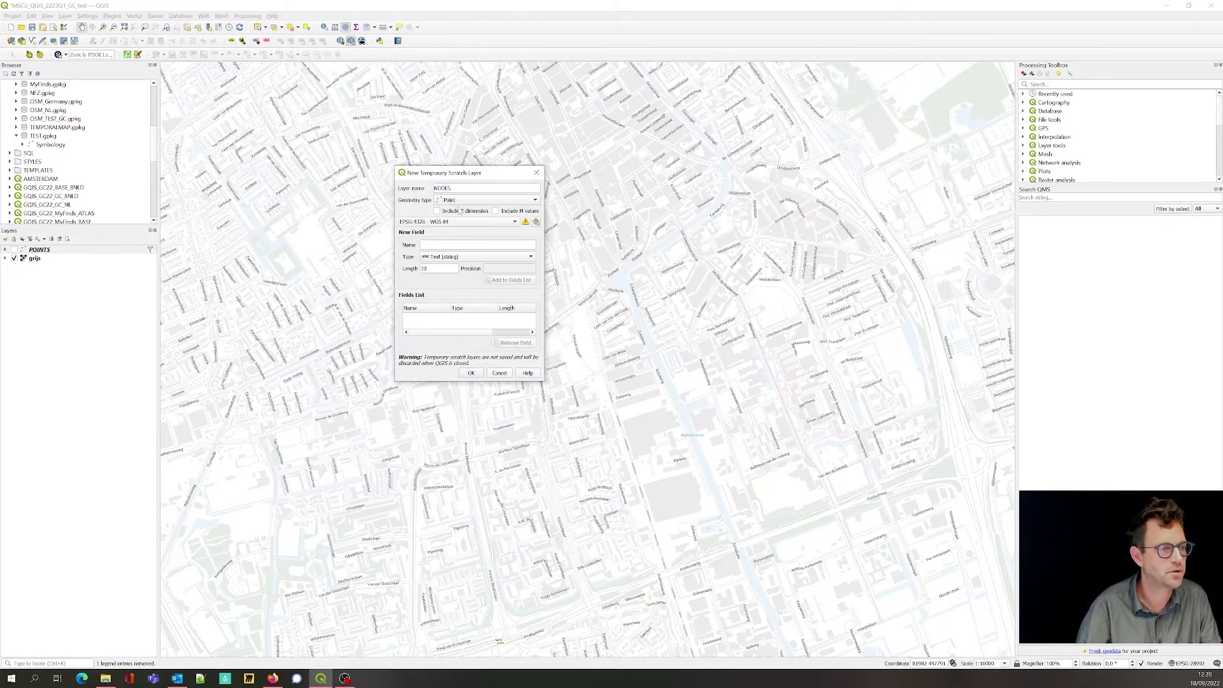
pyautogui.click(476, 244)
pyautogui.write('TYPE')
pyautogui.click(510, 280)
pyautogui.click(517, 223)
pyautogui.click(479, 200)
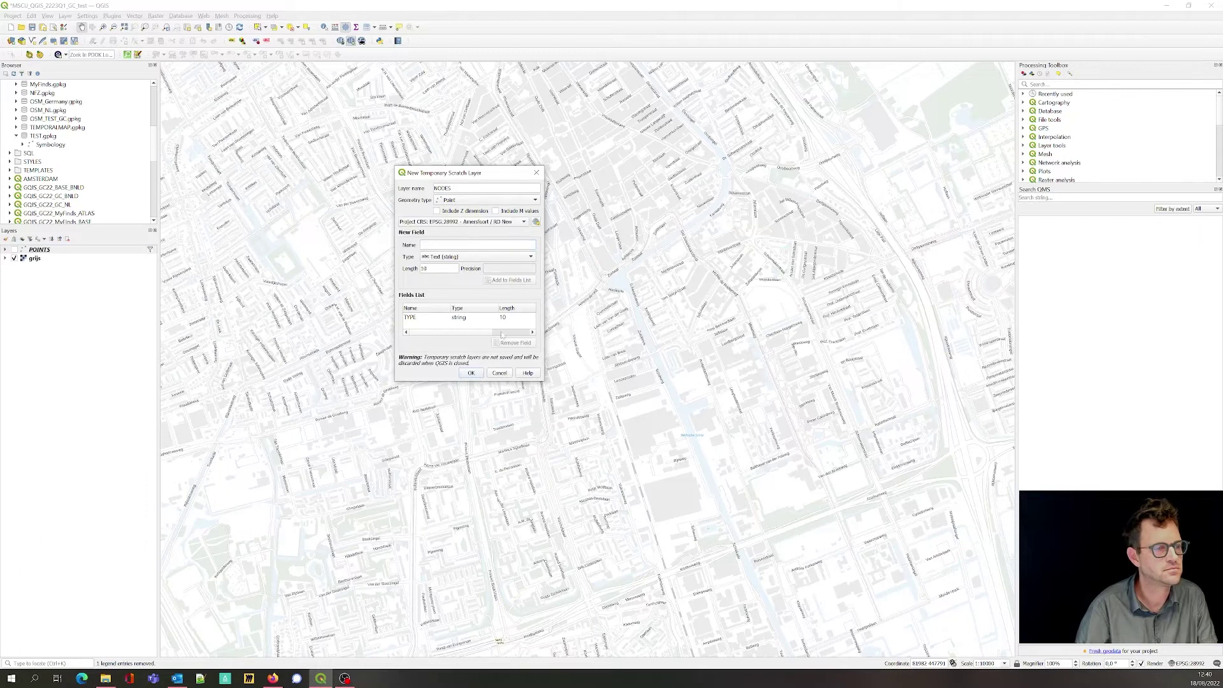
pyautogui.click(470, 373)
pyautogui.click(124, 41)
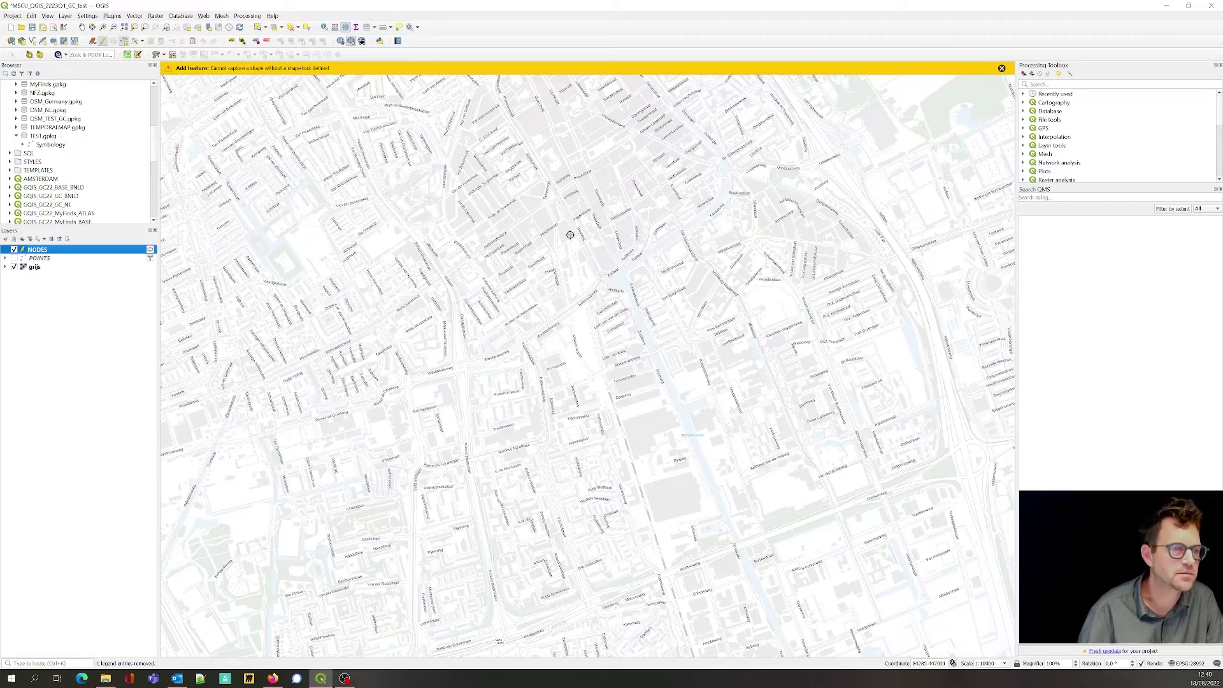
# Step: Place two station points in NODES, giving the first the type CENTRAL
pyautogui.click(566, 231)
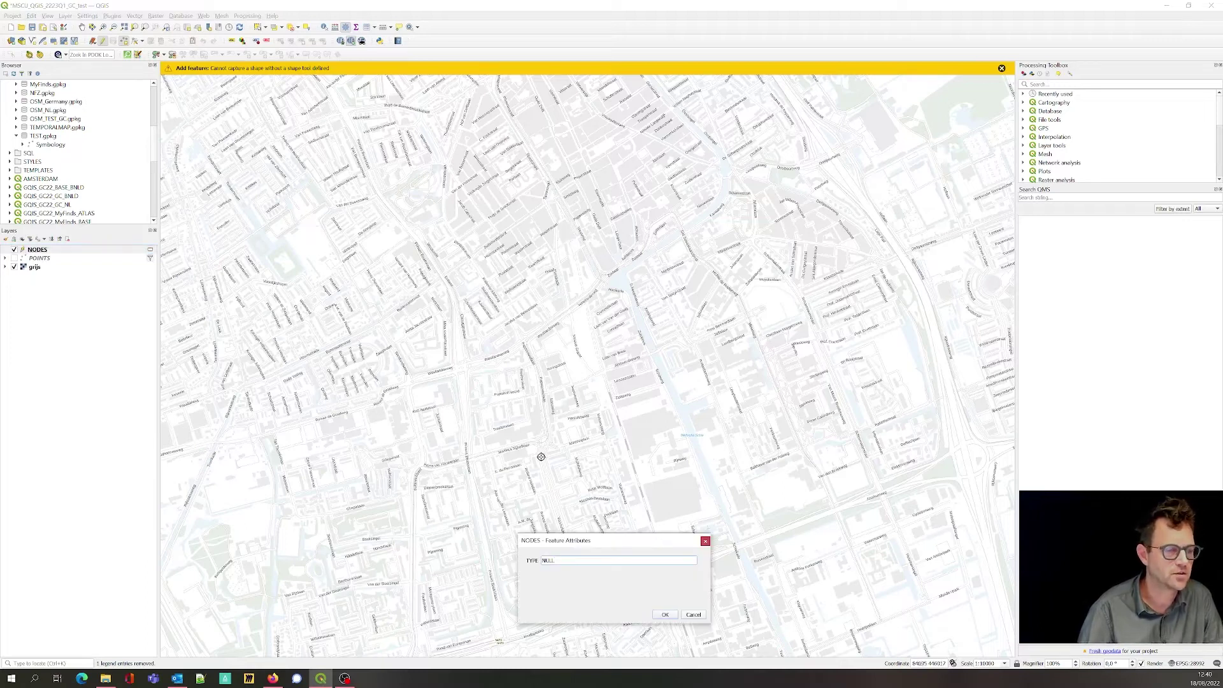
pyautogui.write('CENTRAL')
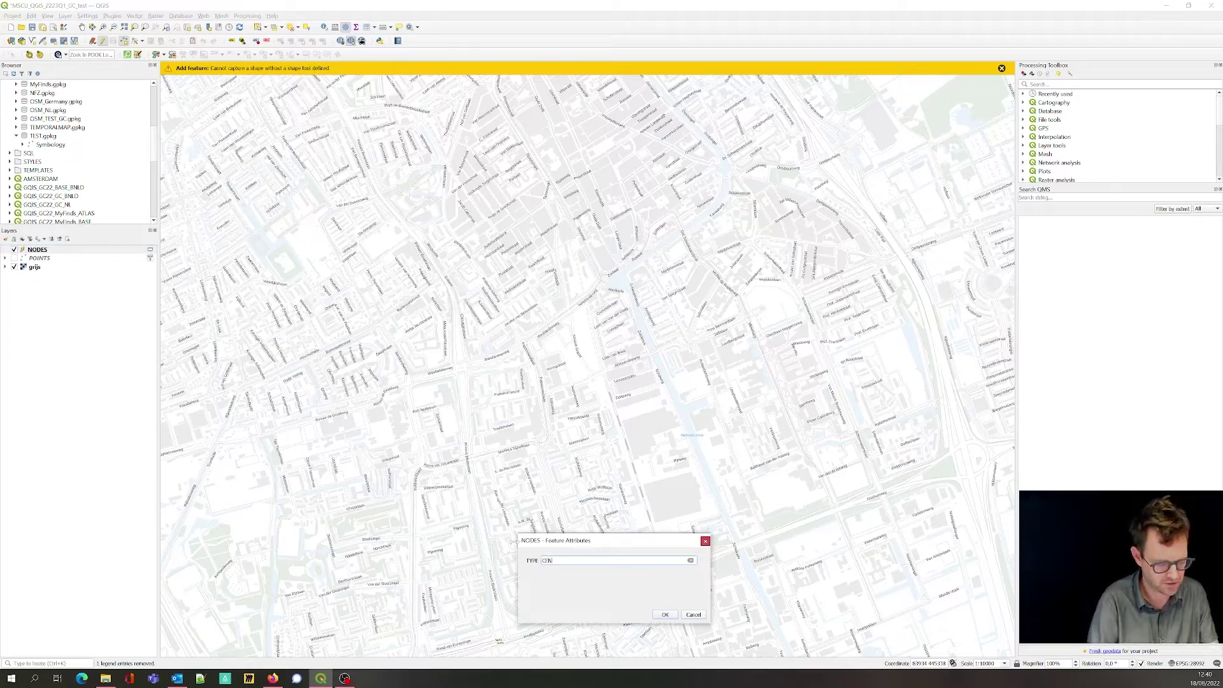
pyautogui.click(665, 614)
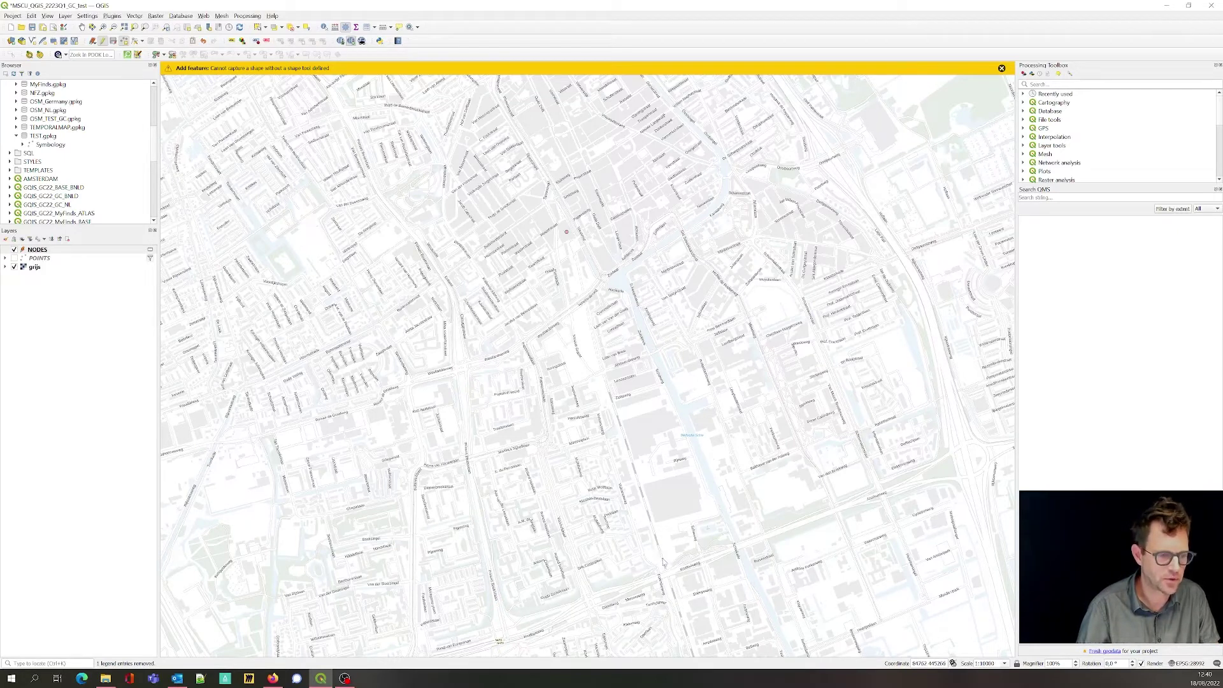
pyautogui.click(664, 563)
pyautogui.write('LAM')
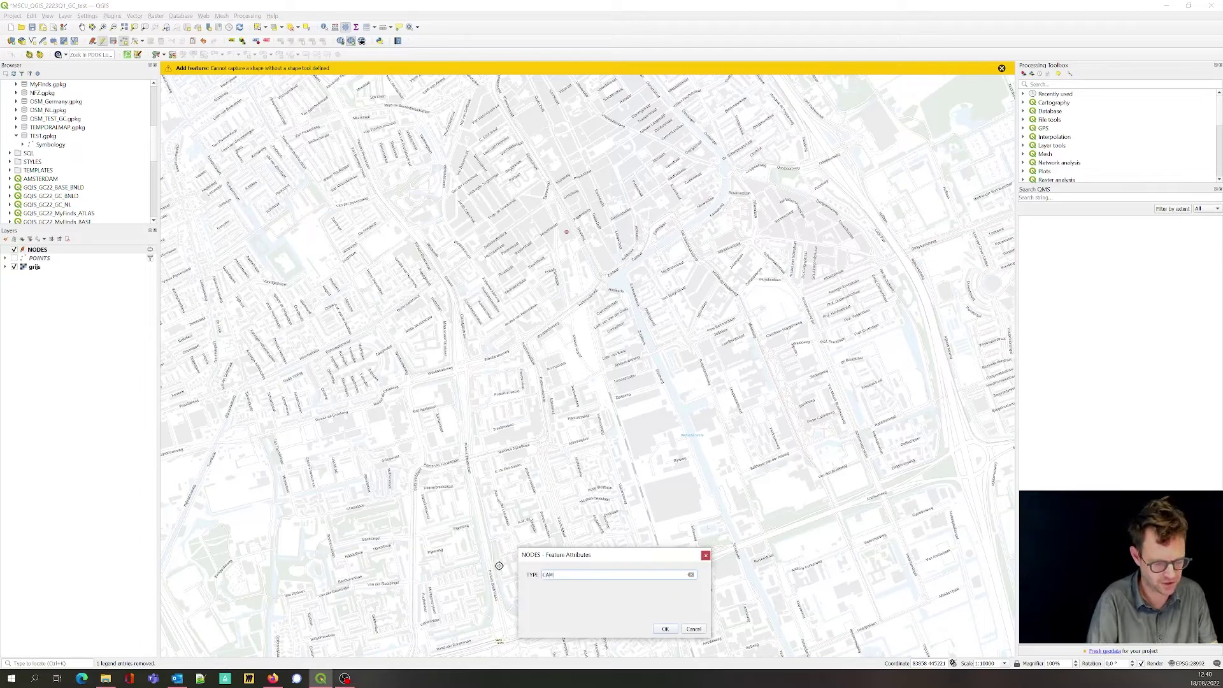
pyautogui.click(667, 629)
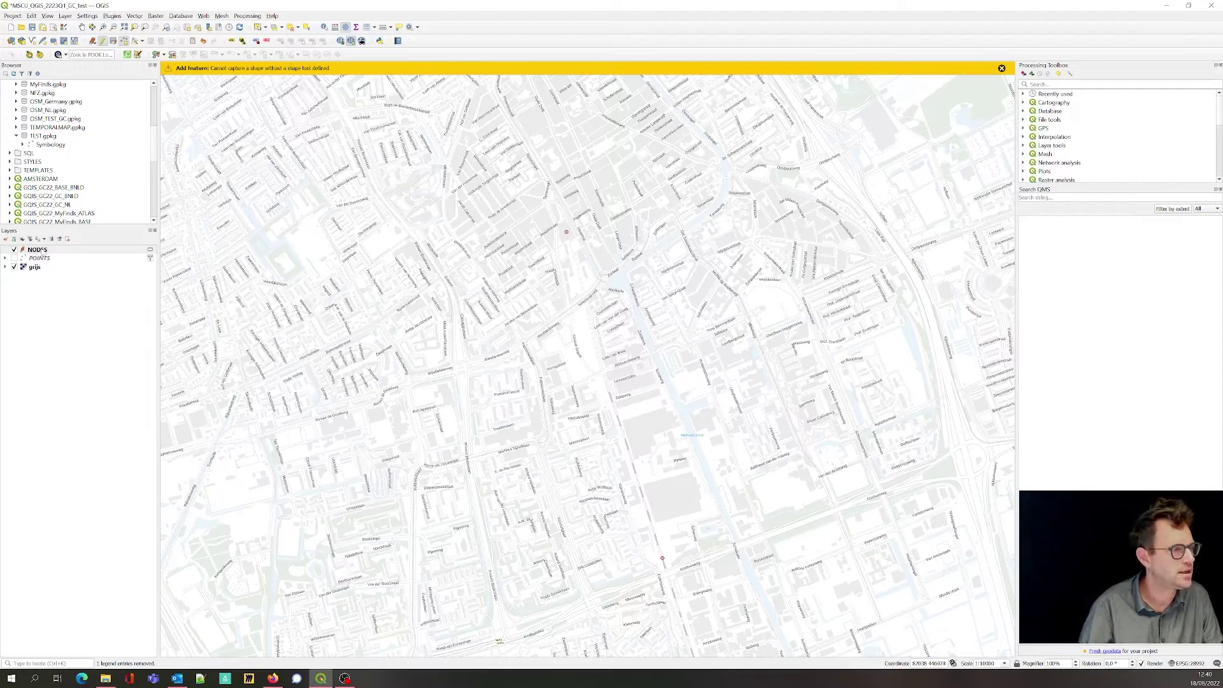
# Step: Set the NODES marker size to 2000 with units of Meters at Scale
pyautogui.doubleClick(39, 250)
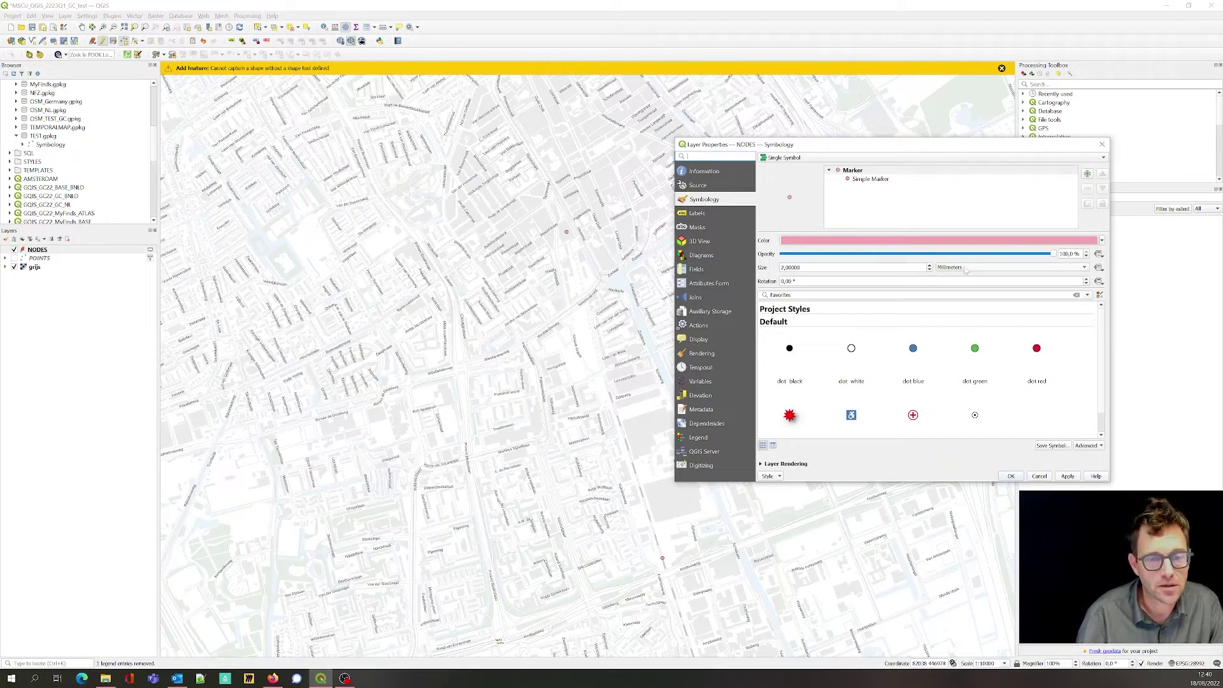
pyautogui.doubleClick(788, 268)
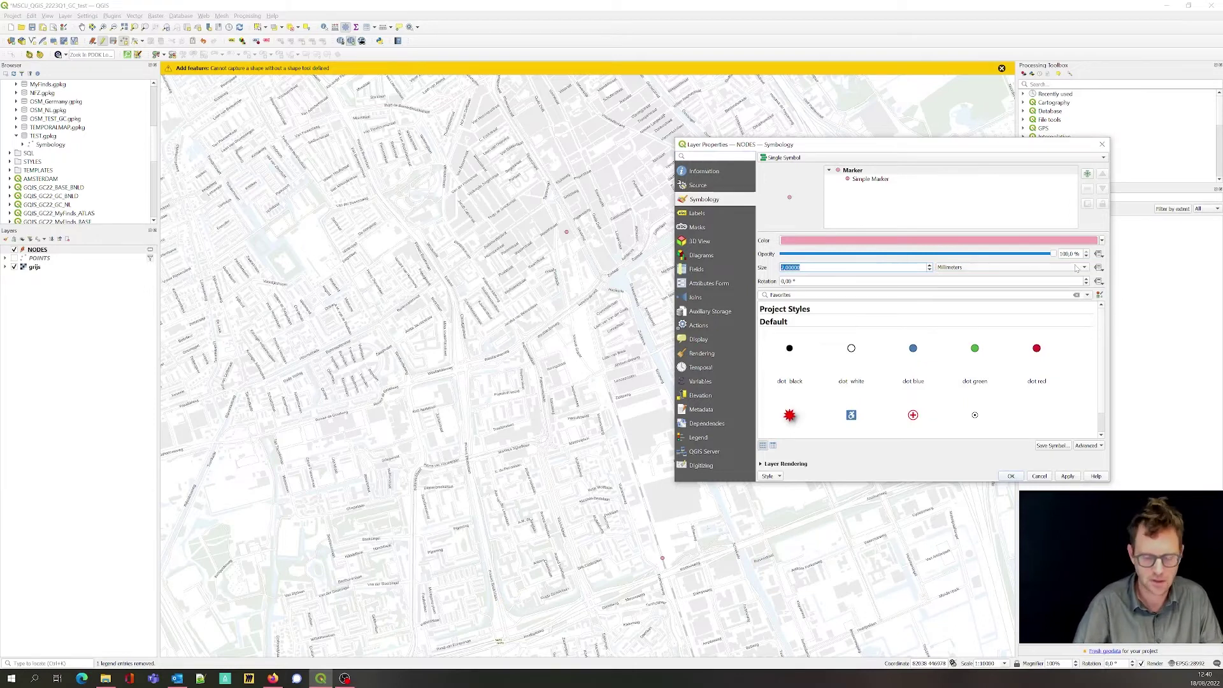
pyautogui.write('10')
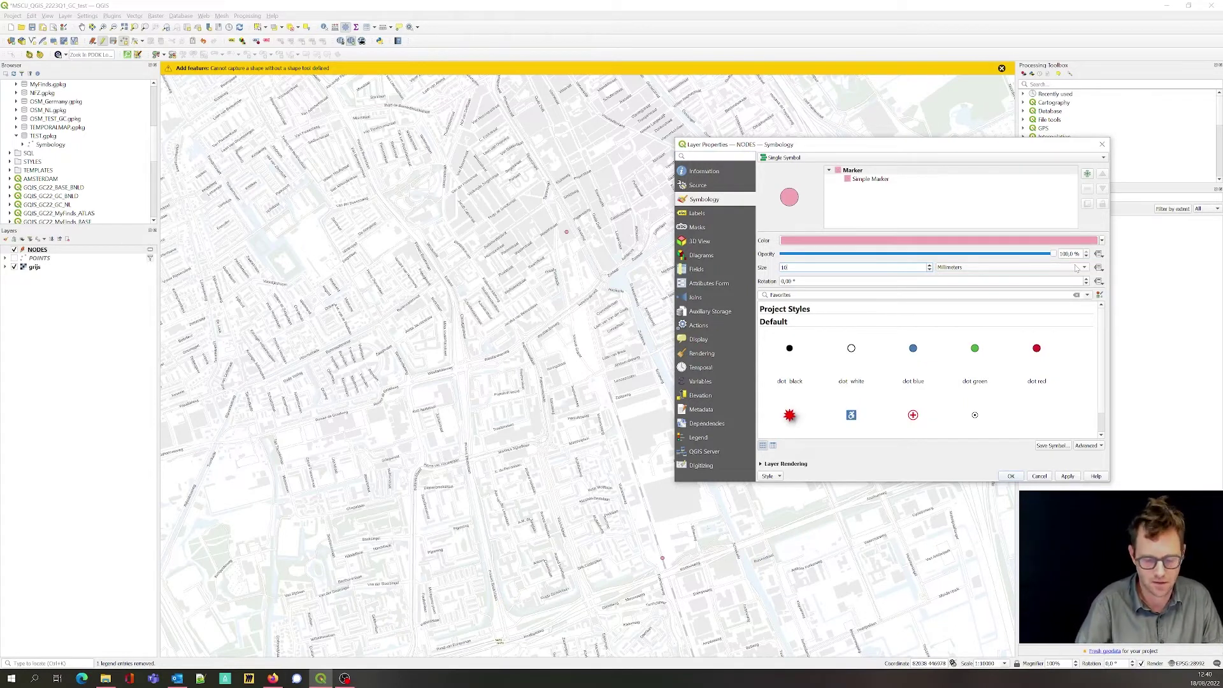
pyautogui.press('BackSpace')
pyautogui.press('BackSpace')
pyautogui.write('000')
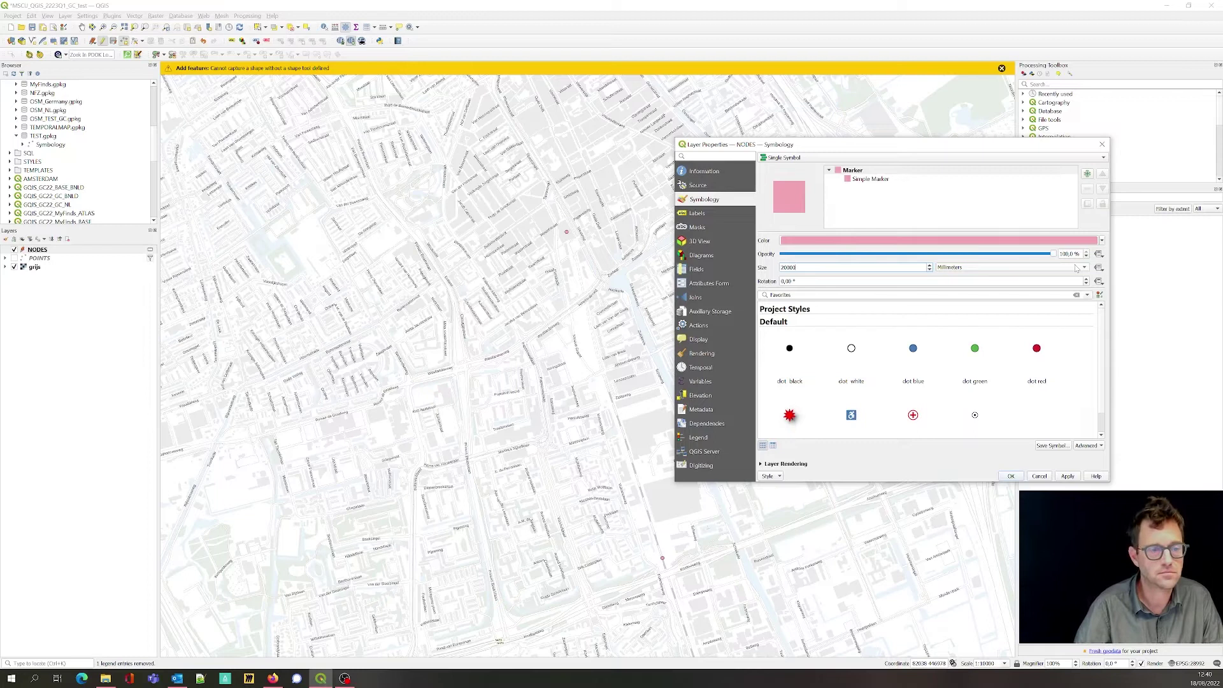
pyautogui.click(1013, 267)
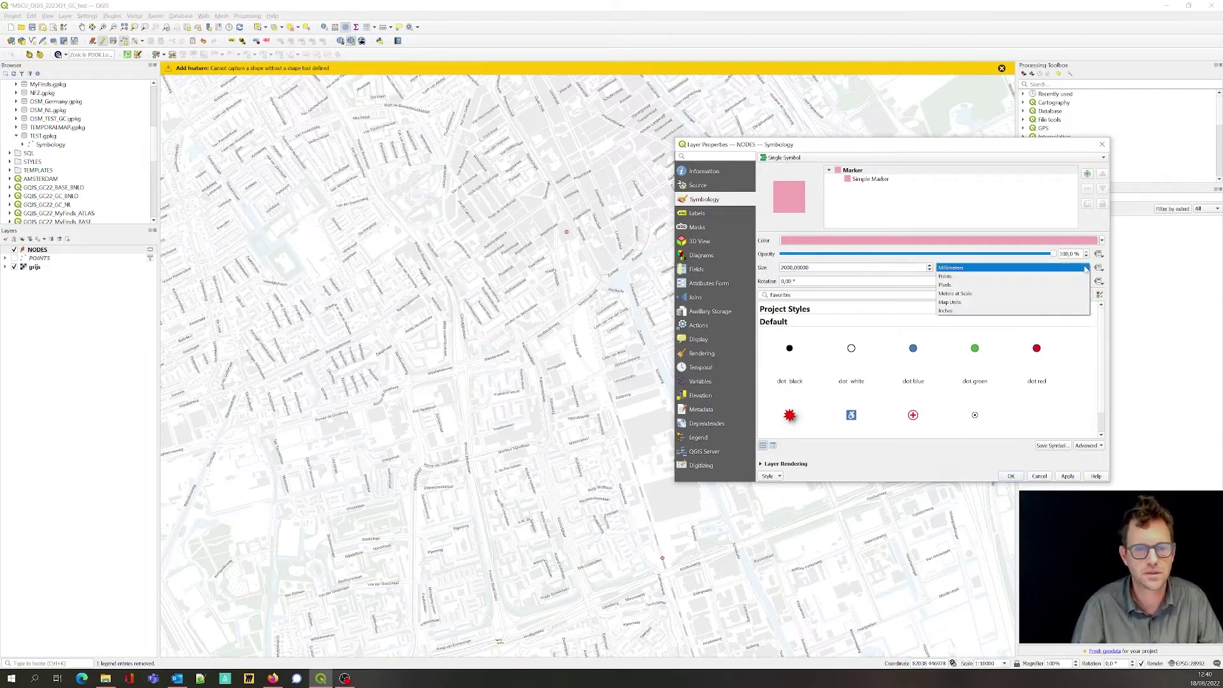
pyautogui.click(972, 297)
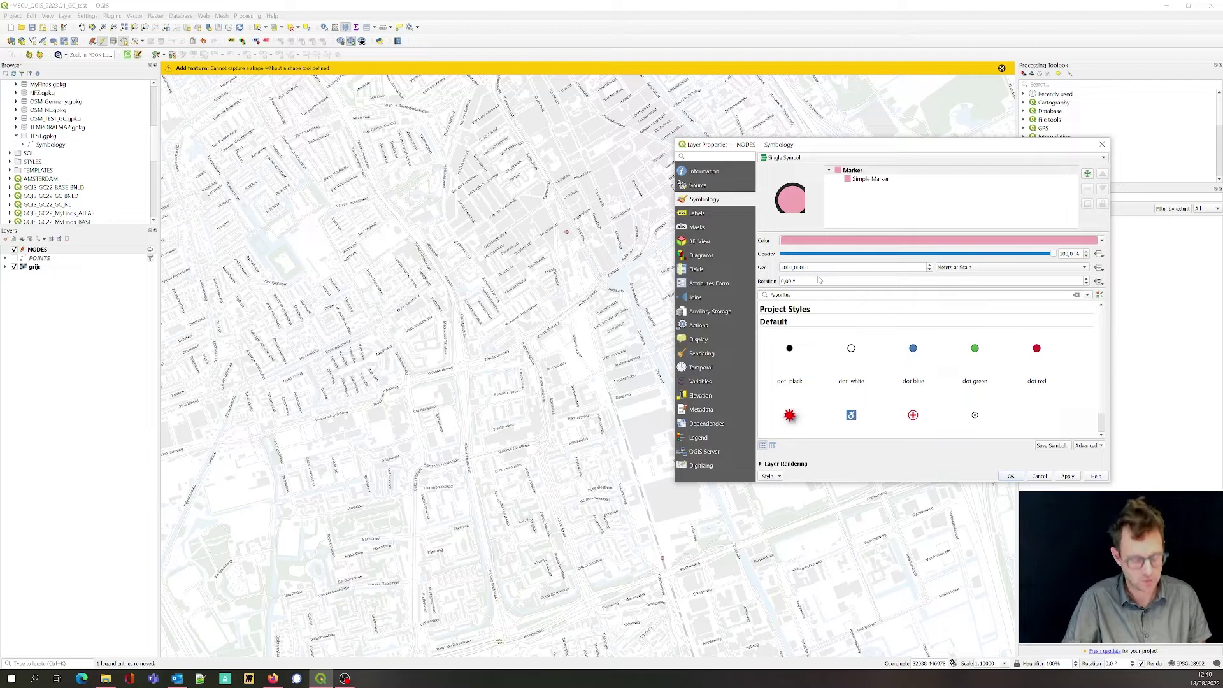
# Step: Set the NODES layer and feature blending modes to Multiply and apply the style
pyautogui.click(798, 467)
pyautogui.click(851, 432)
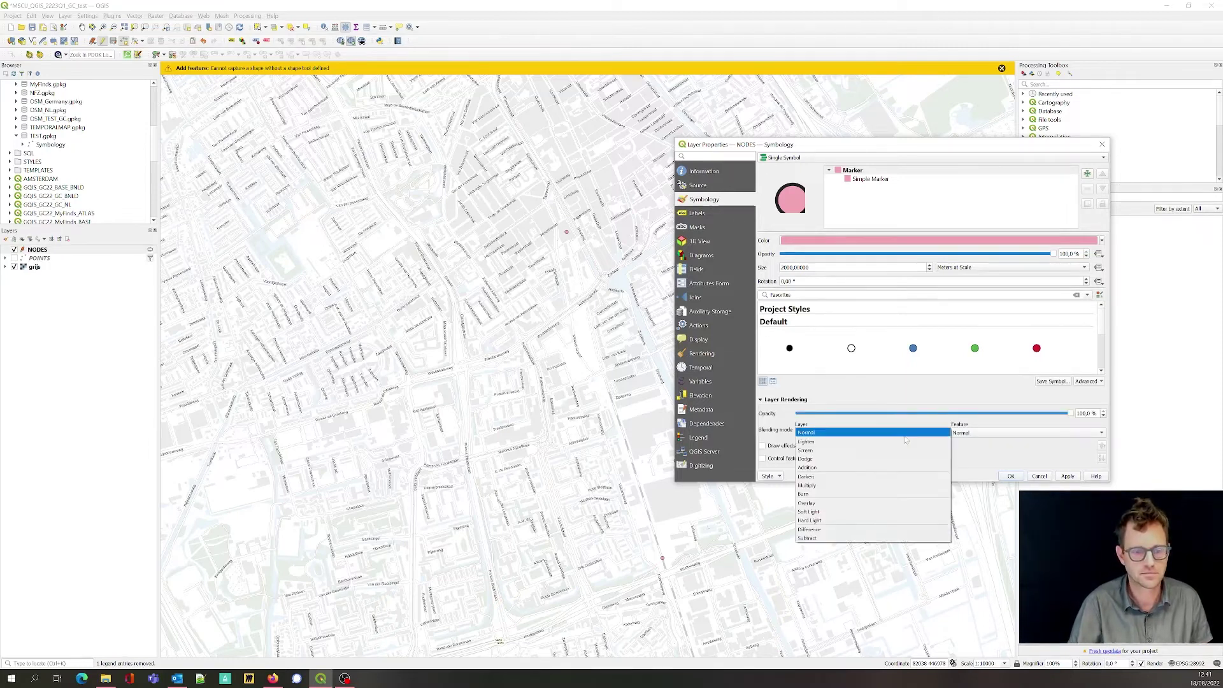
pyautogui.click(859, 485)
pyautogui.click(962, 435)
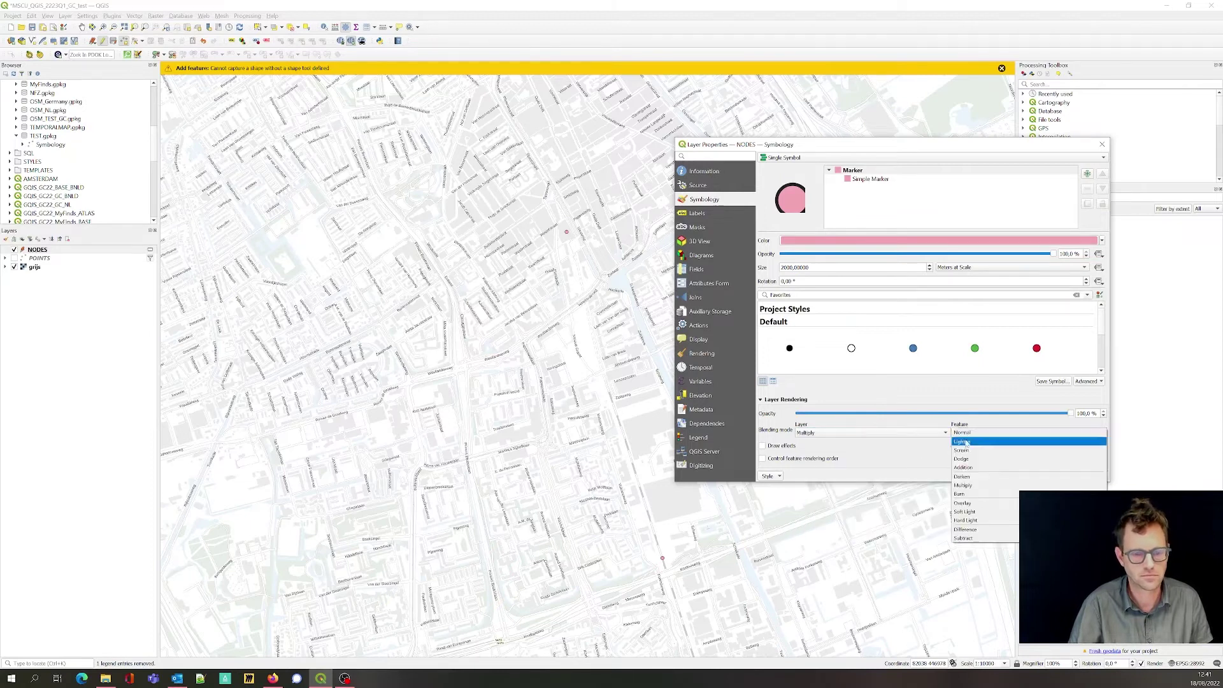
pyautogui.click(975, 485)
pyautogui.click(1011, 477)
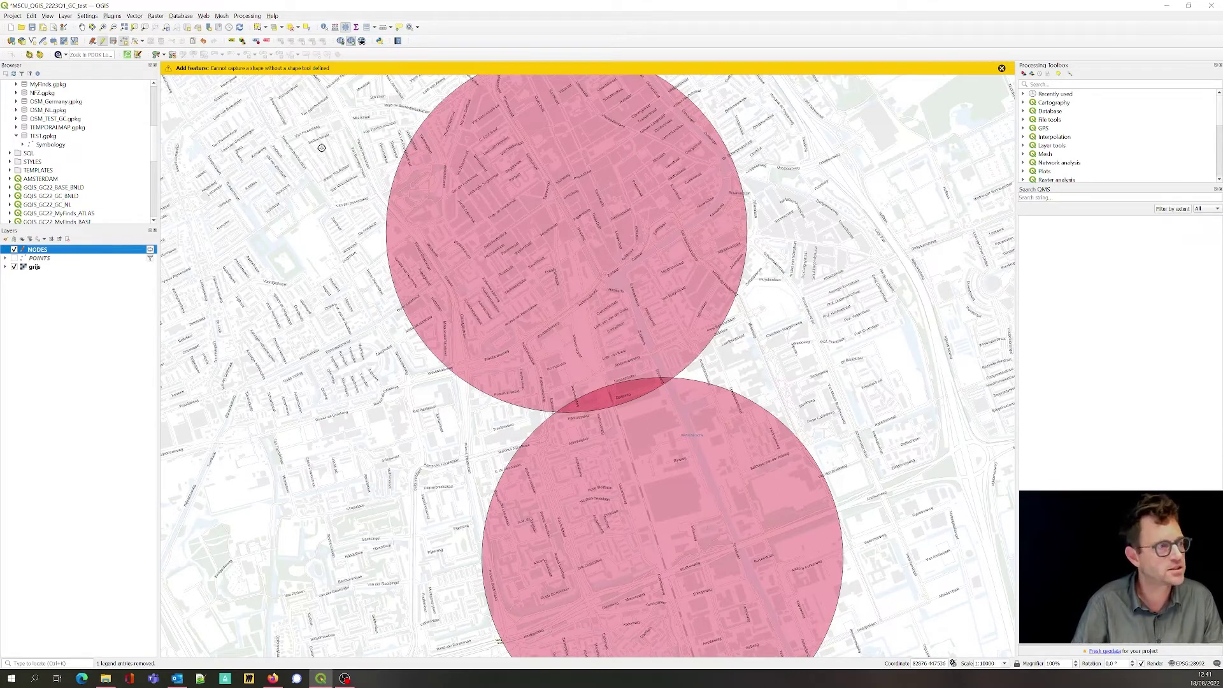
# Step: Turn on POINTS and run Intersection with POINTS as input and NODES as overlay
pyautogui.click(134, 16)
pyautogui.moveTo(164, 37)
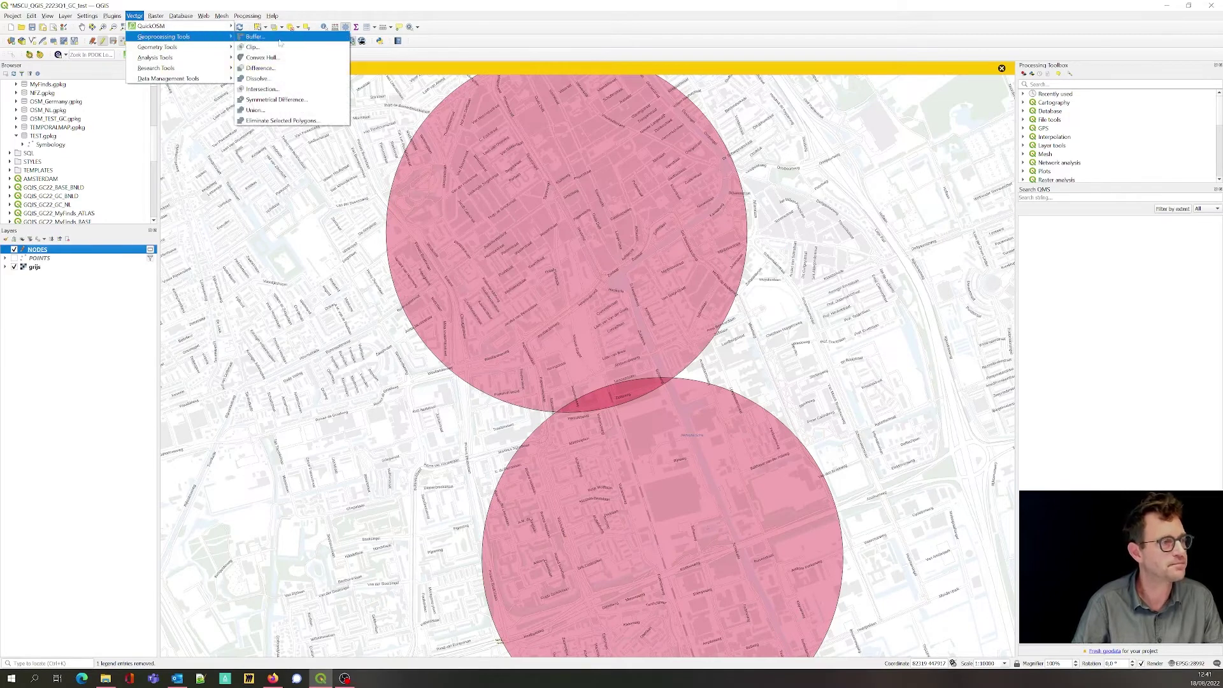
pyautogui.press('Escape')
pyautogui.press('Escape')
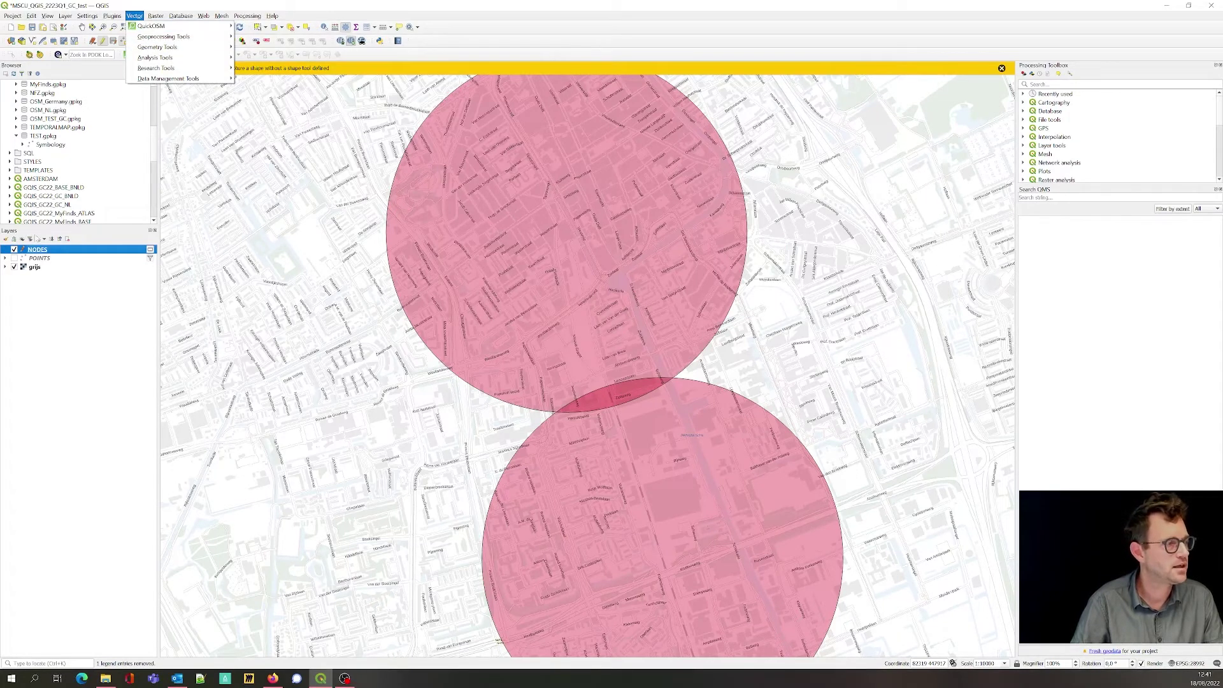
pyautogui.click(14, 258)
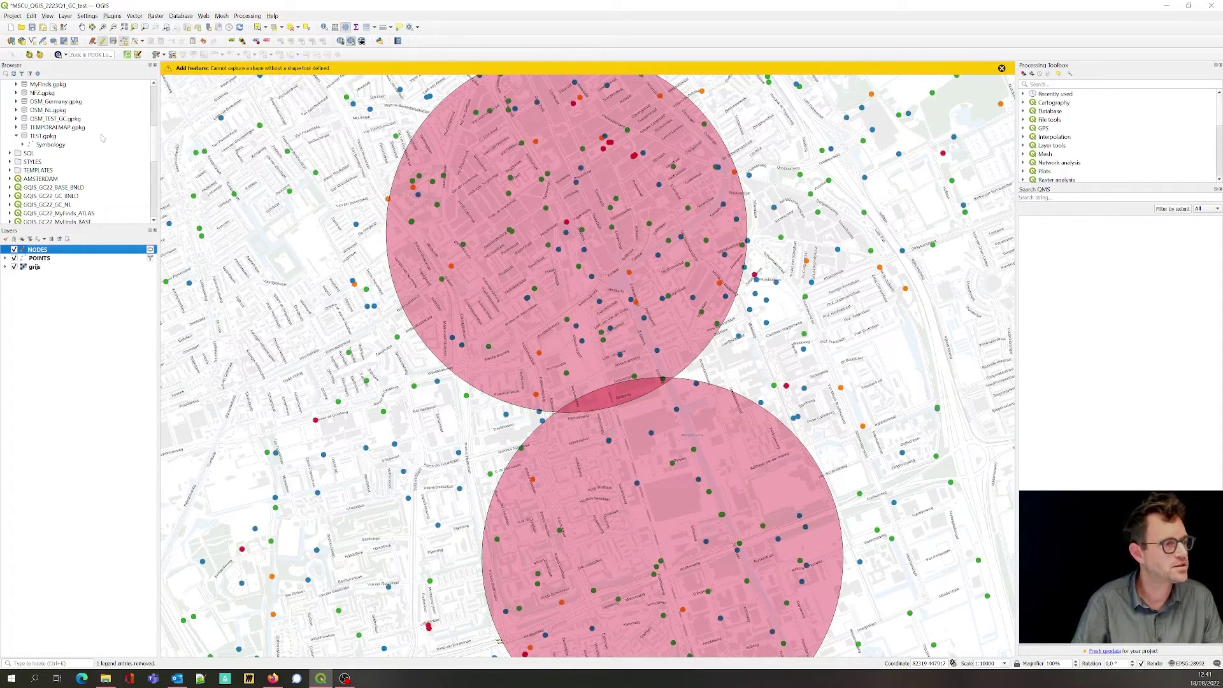
pyautogui.click(140, 18)
pyautogui.moveTo(165, 37)
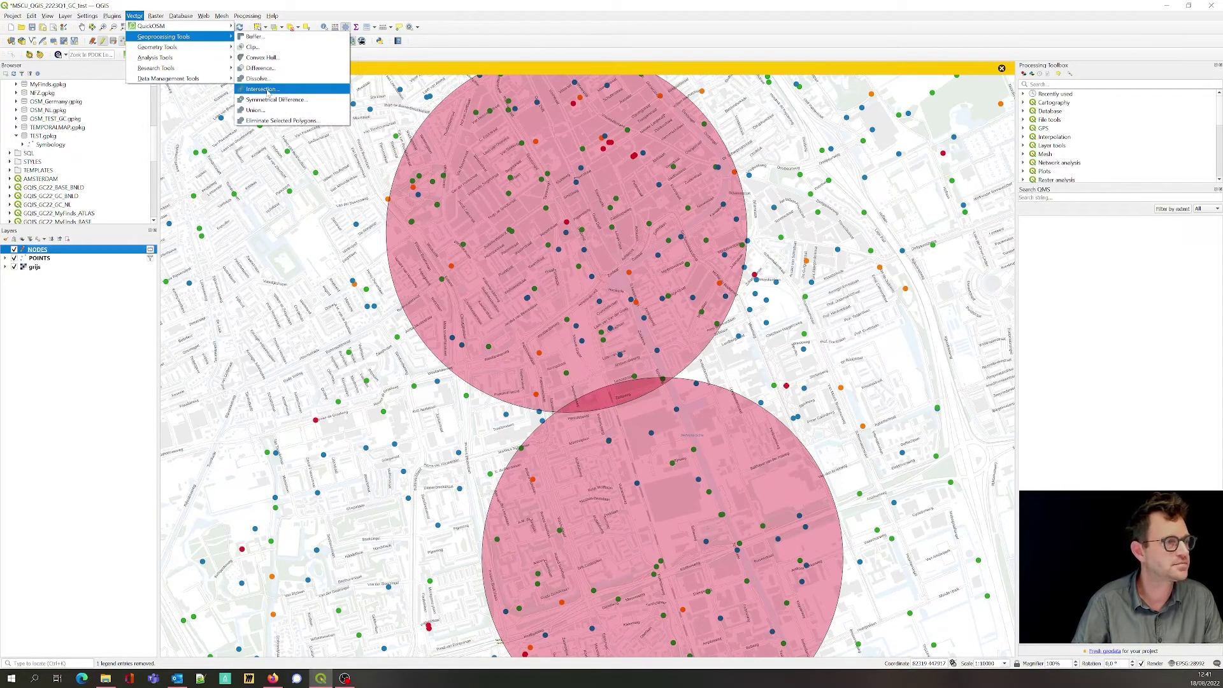
pyautogui.click(260, 89)
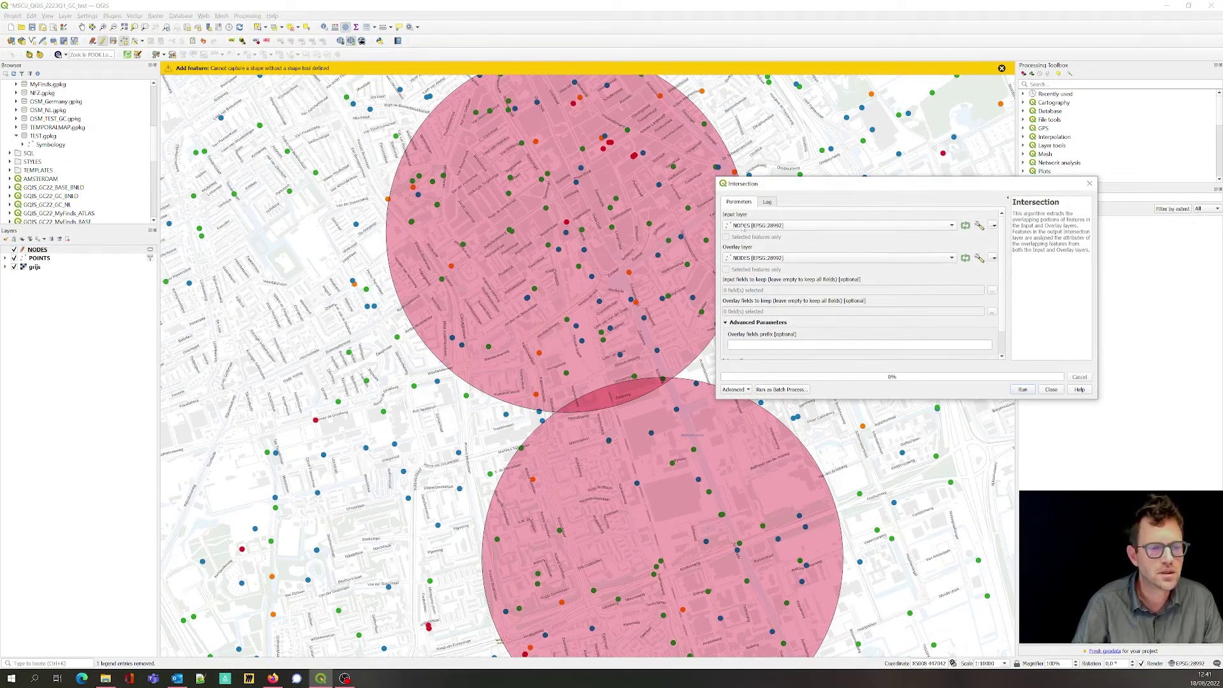
pyautogui.scroll(-1, 743, 230)
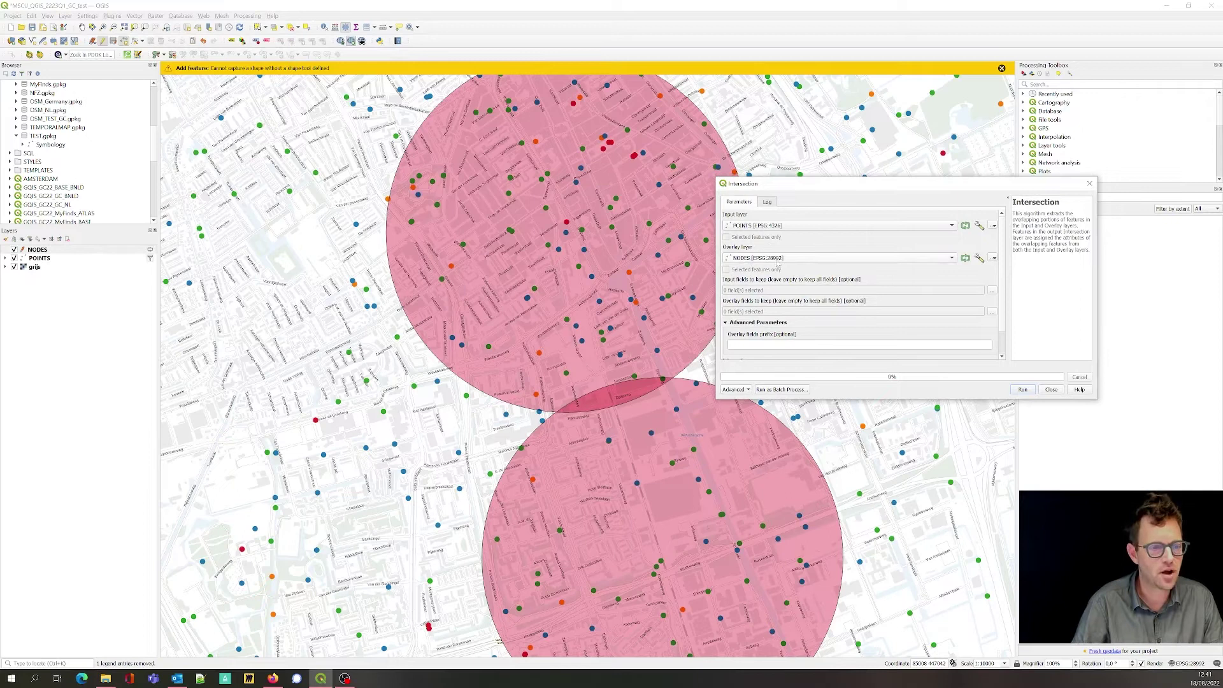
pyautogui.click(1023, 390)
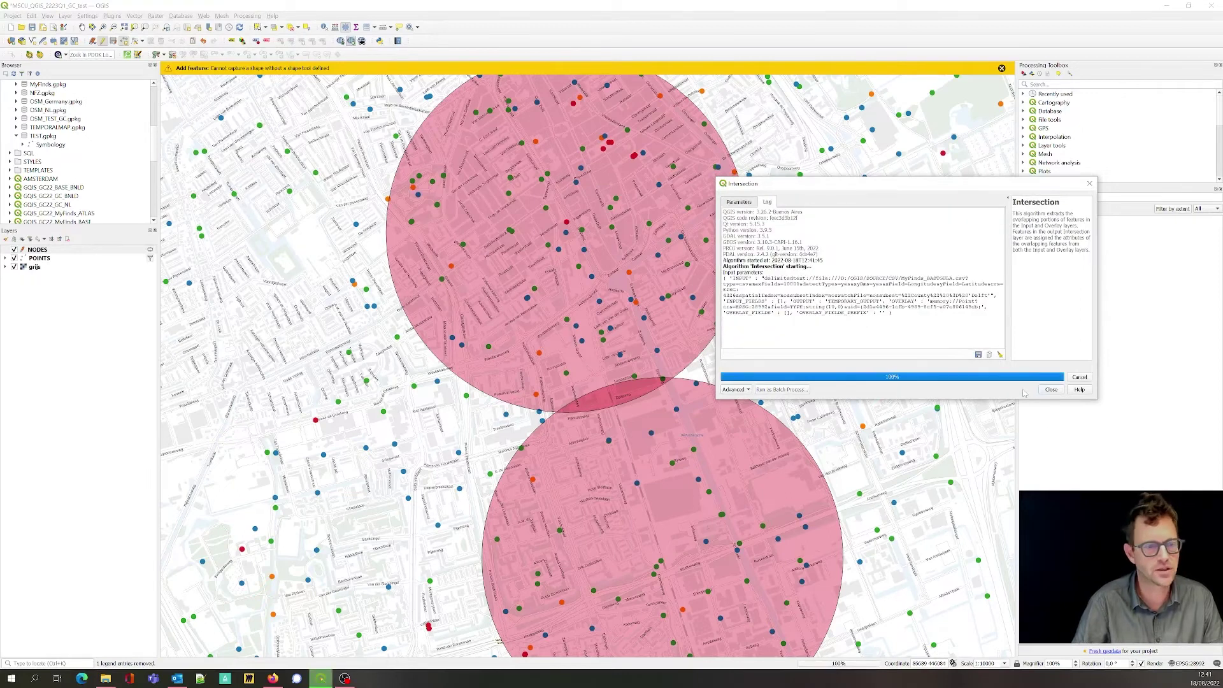
# Step: Check the Intersection layer's attribute table, which shows zero features
pyautogui.click(1050, 390)
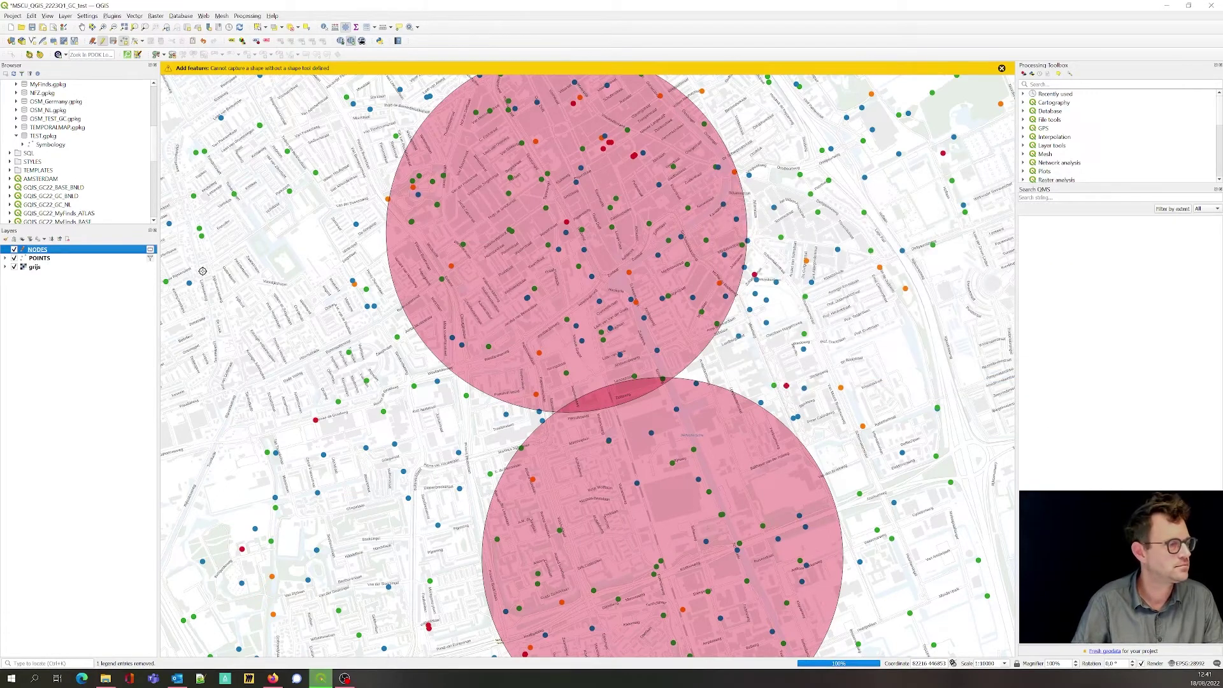
pyautogui.rightClick(56, 252)
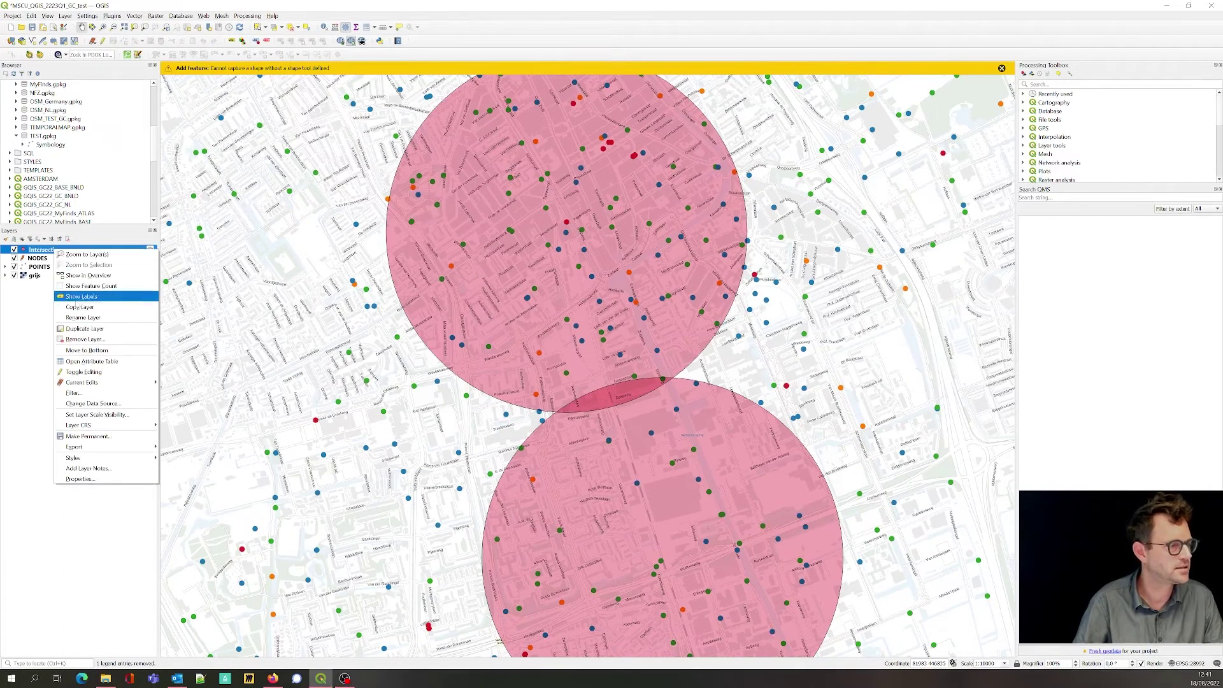
pyautogui.click(90, 363)
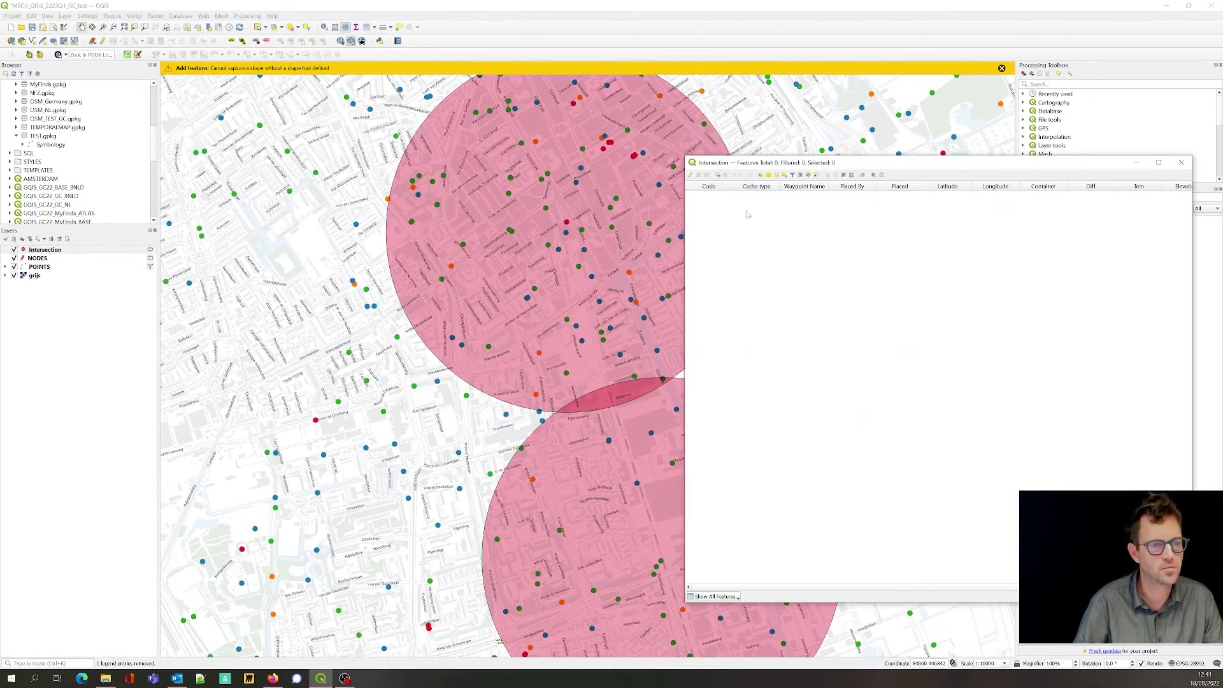
pyautogui.click(1182, 162)
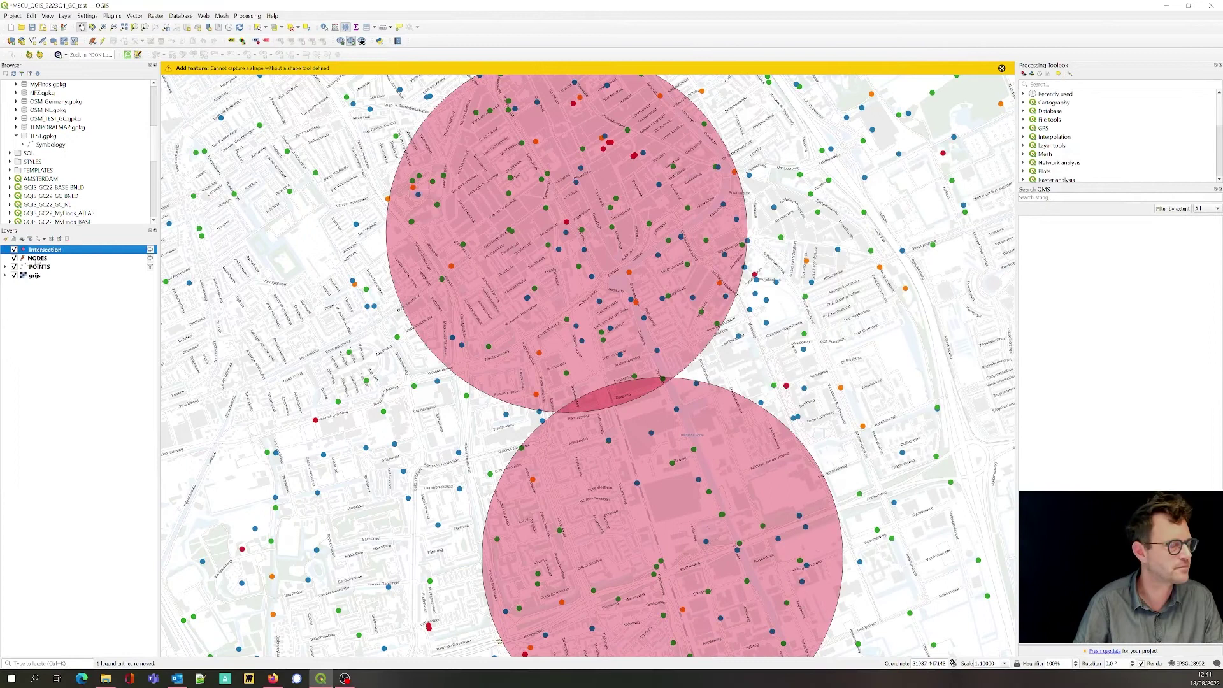
pyautogui.click(38, 259)
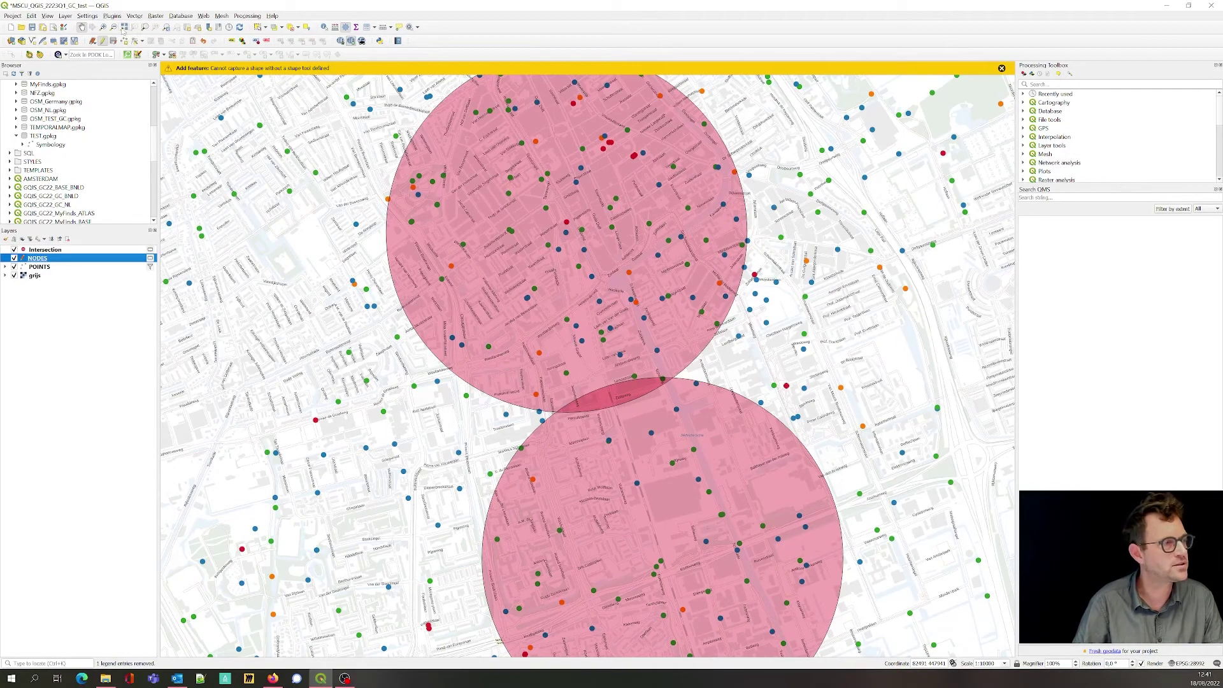
# Step: Buffer the NODES points by 1000 metres into a Buffered layer
pyautogui.click(137, 17)
pyautogui.moveTo(167, 37)
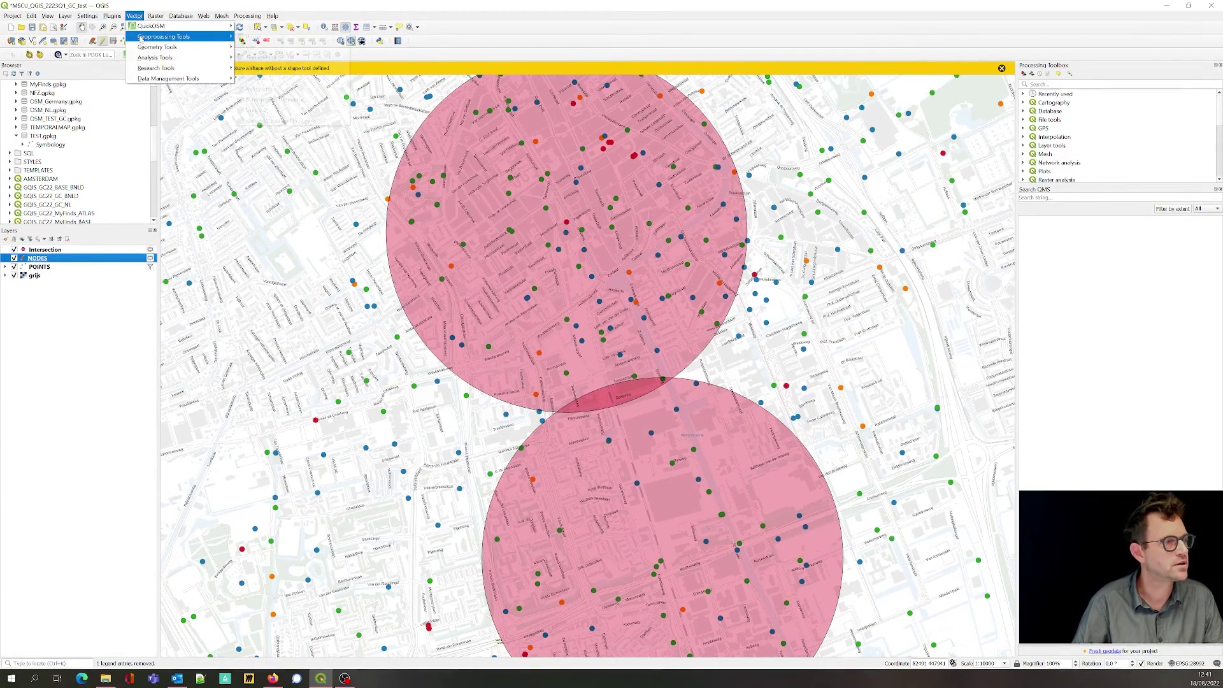
pyautogui.click(252, 36)
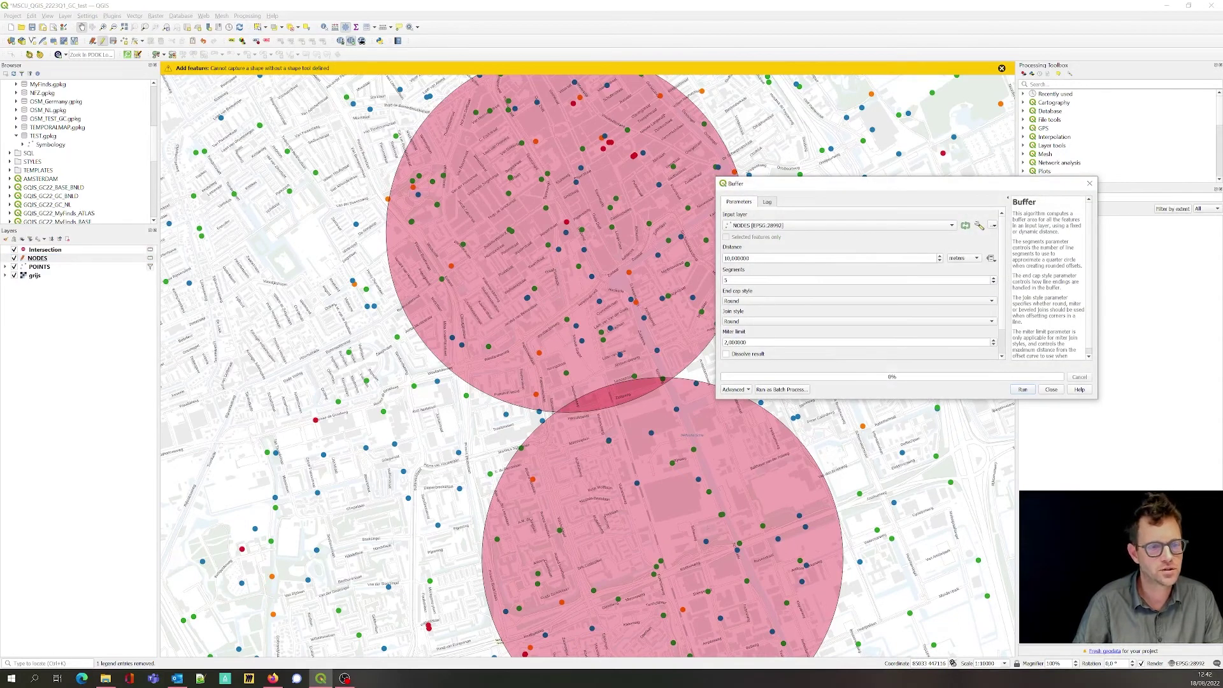
pyautogui.write('00')
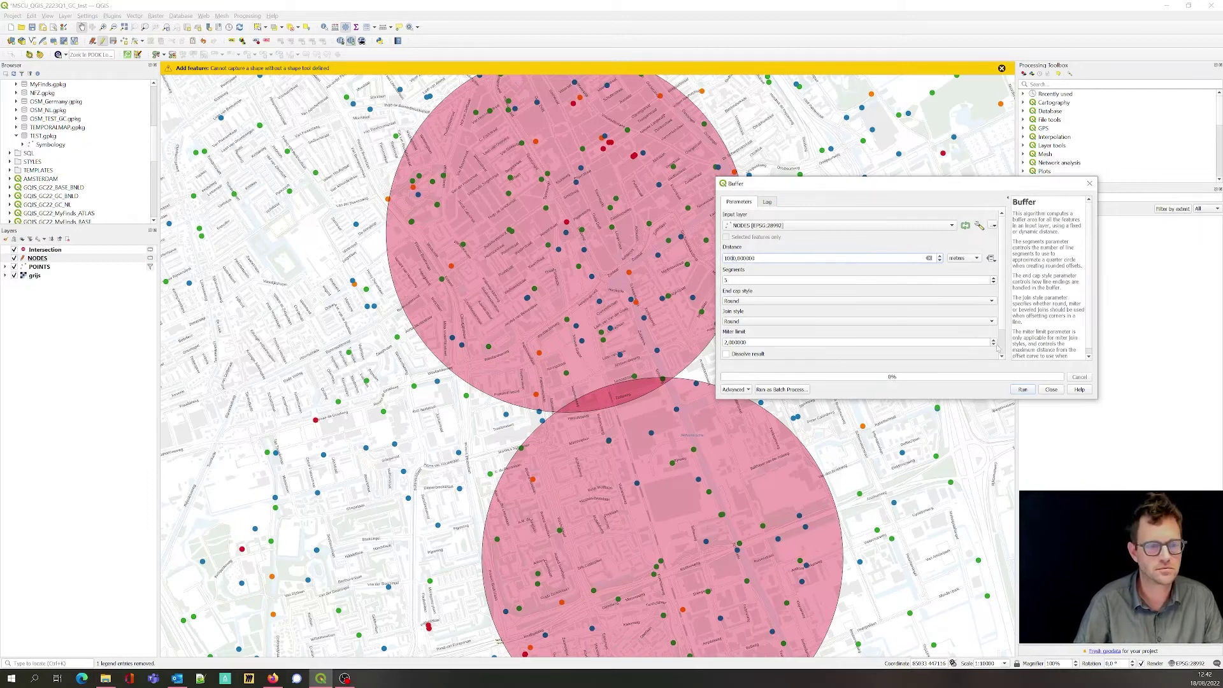
pyautogui.click(1022, 389)
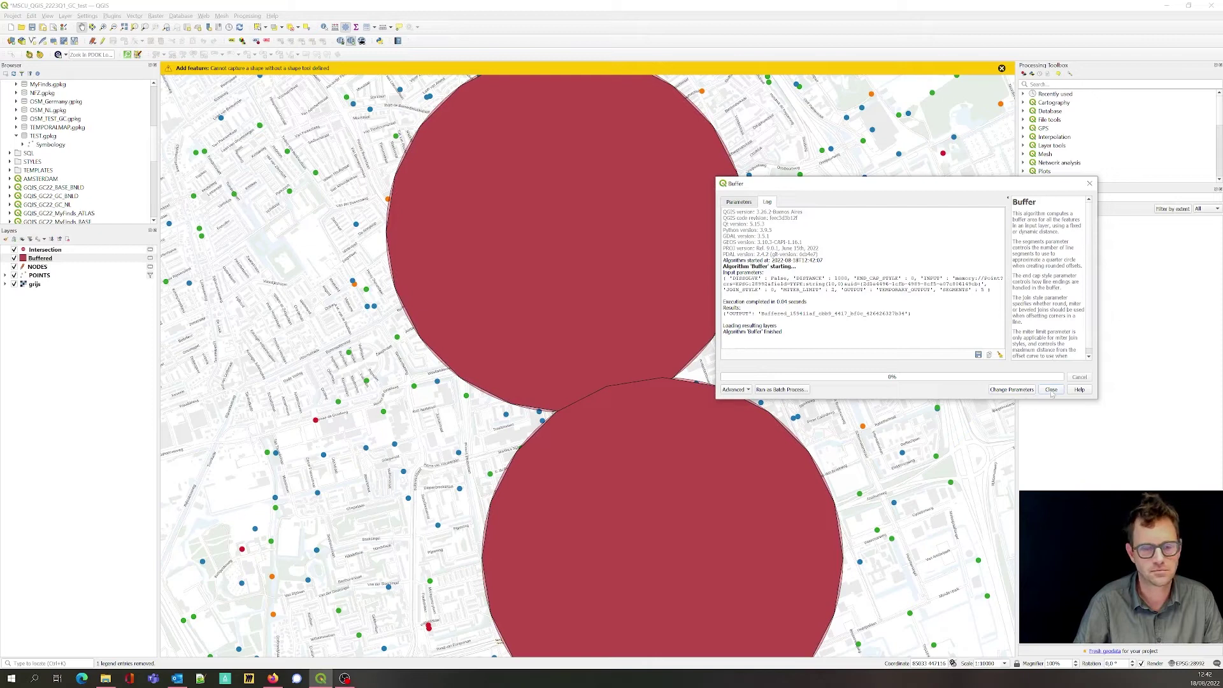
pyautogui.click(1052, 390)
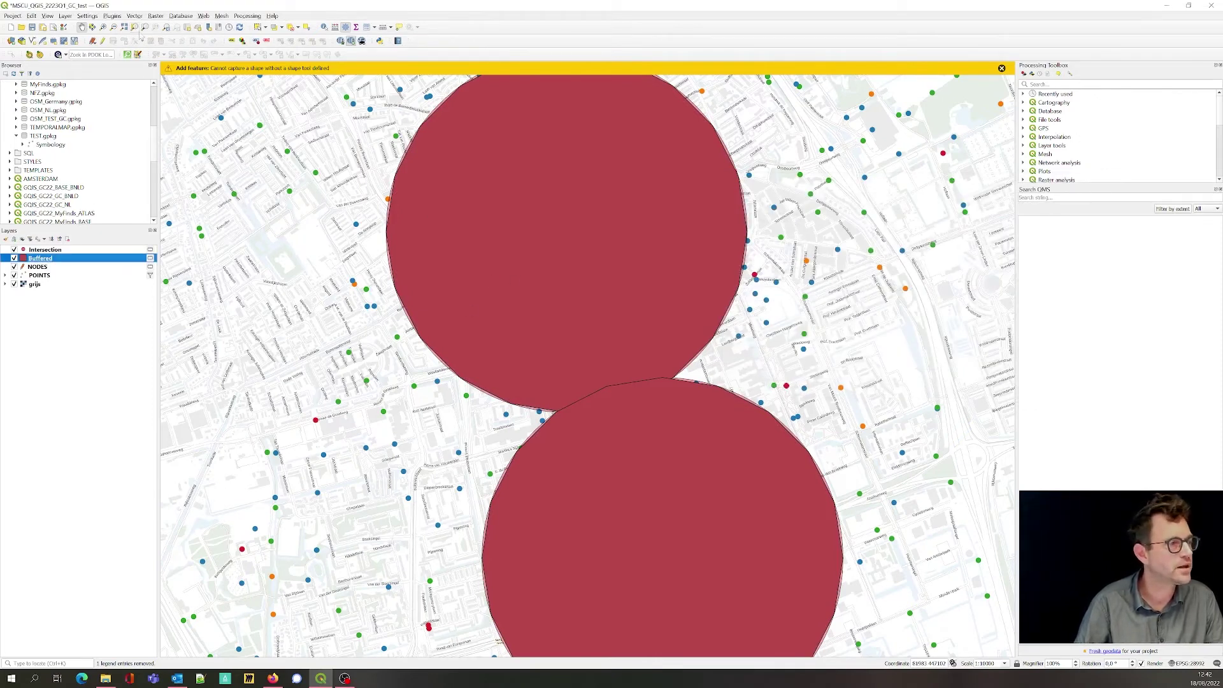
# Step: Intersect POINTS with the Buffered circles, then hide the POINTS and NODES layers
pyautogui.click(136, 19)
pyautogui.moveTo(164, 37)
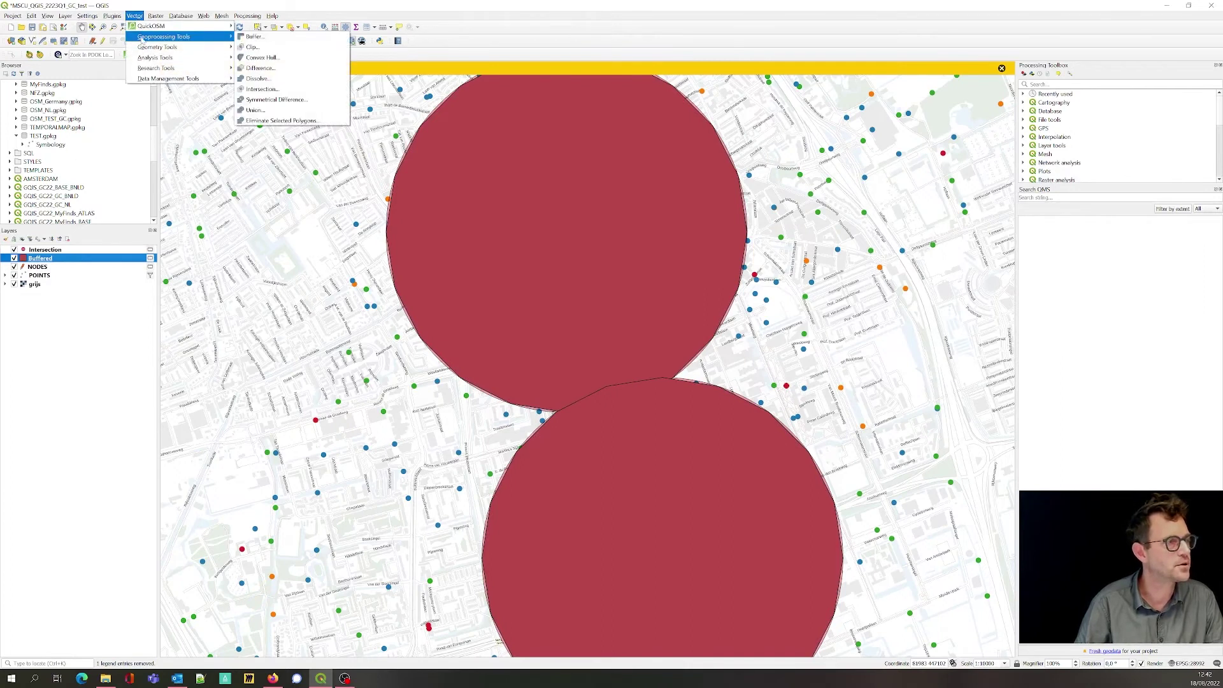
pyautogui.click(261, 91)
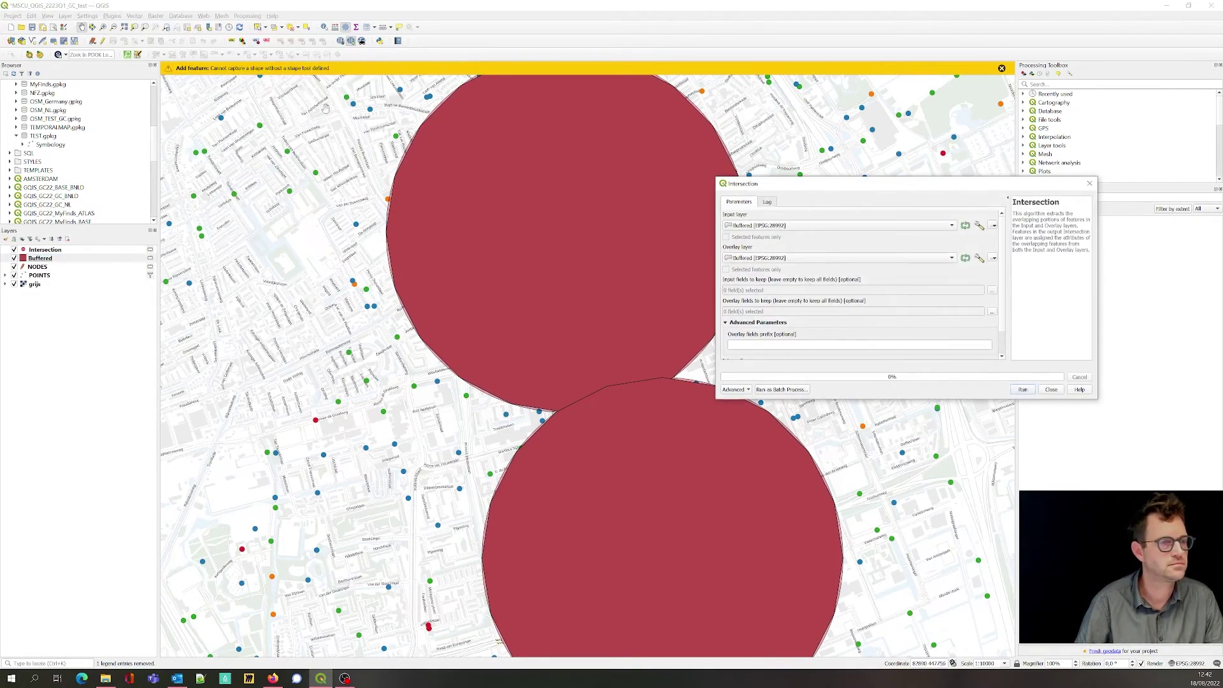
pyautogui.click(748, 226)
pyautogui.click(748, 252)
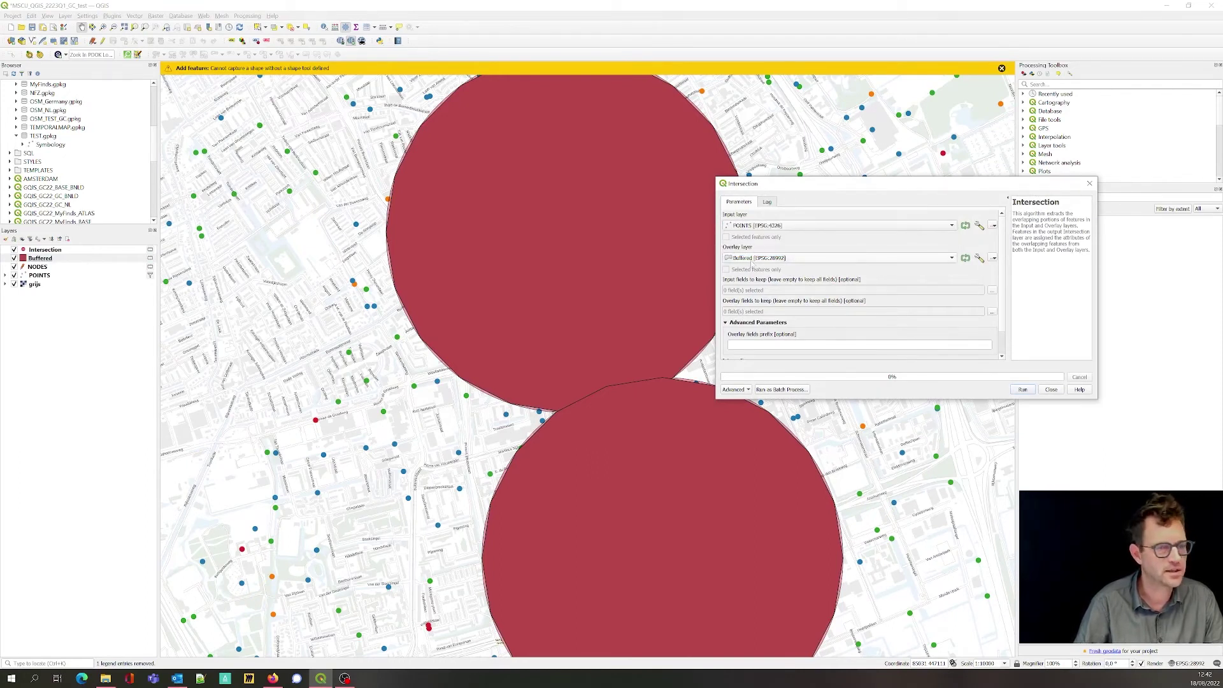
pyautogui.click(1023, 390)
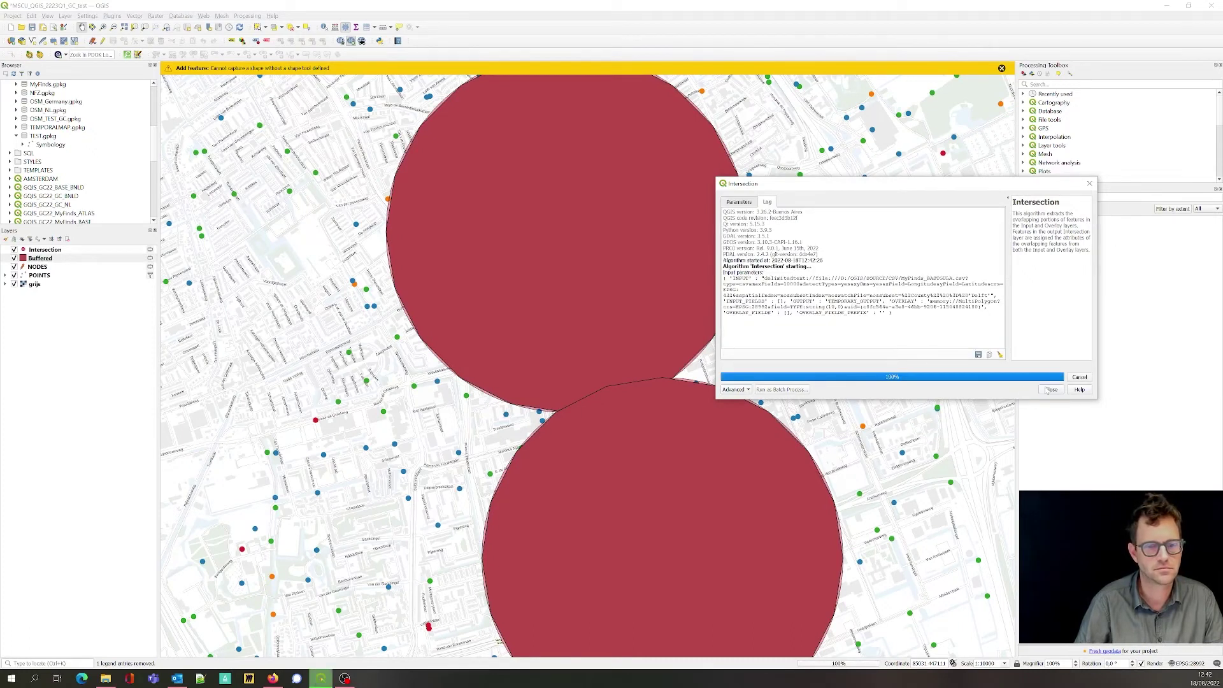
pyautogui.click(1050, 390)
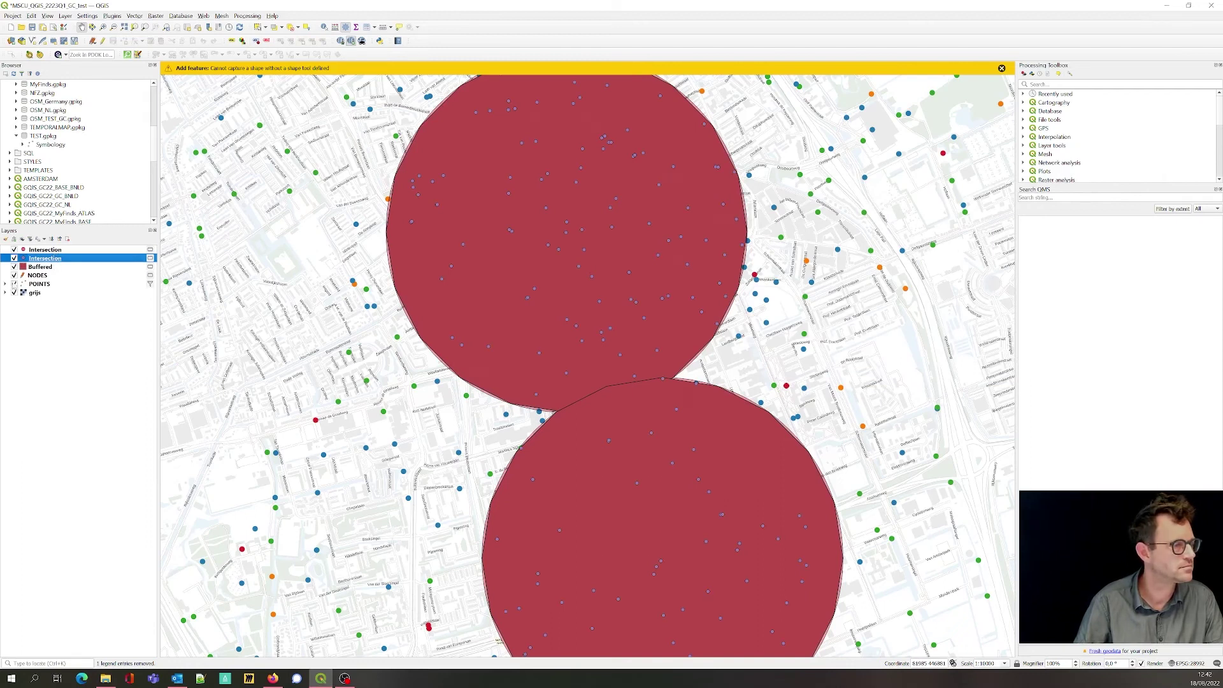
pyautogui.click(14, 284)
pyautogui.click(14, 276)
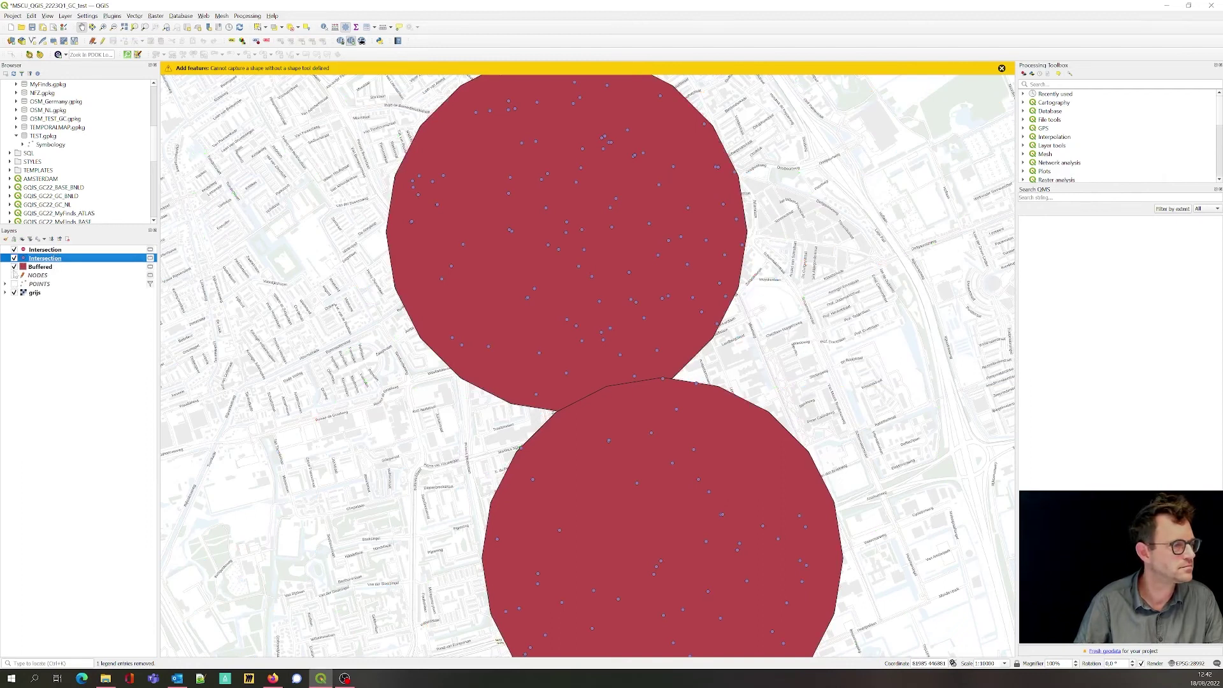
# Step: Set the Buffered layer's layer and feature blending modes to Multiply
pyautogui.click(13, 267)
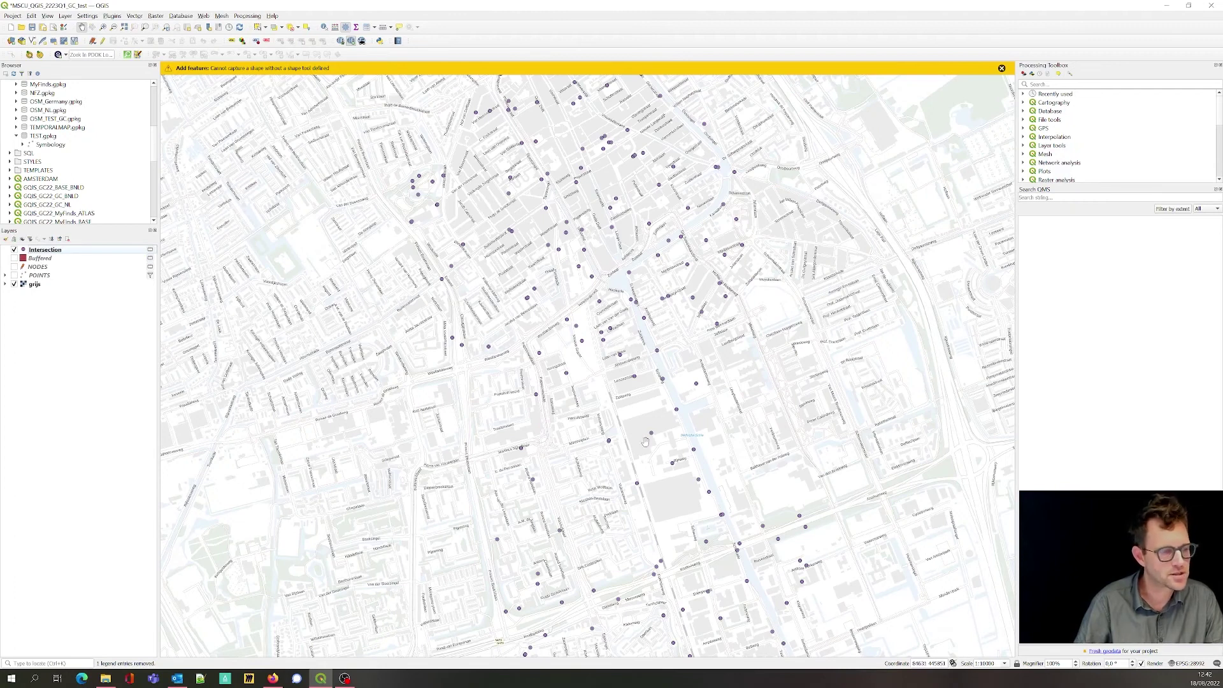
pyautogui.click(14, 259)
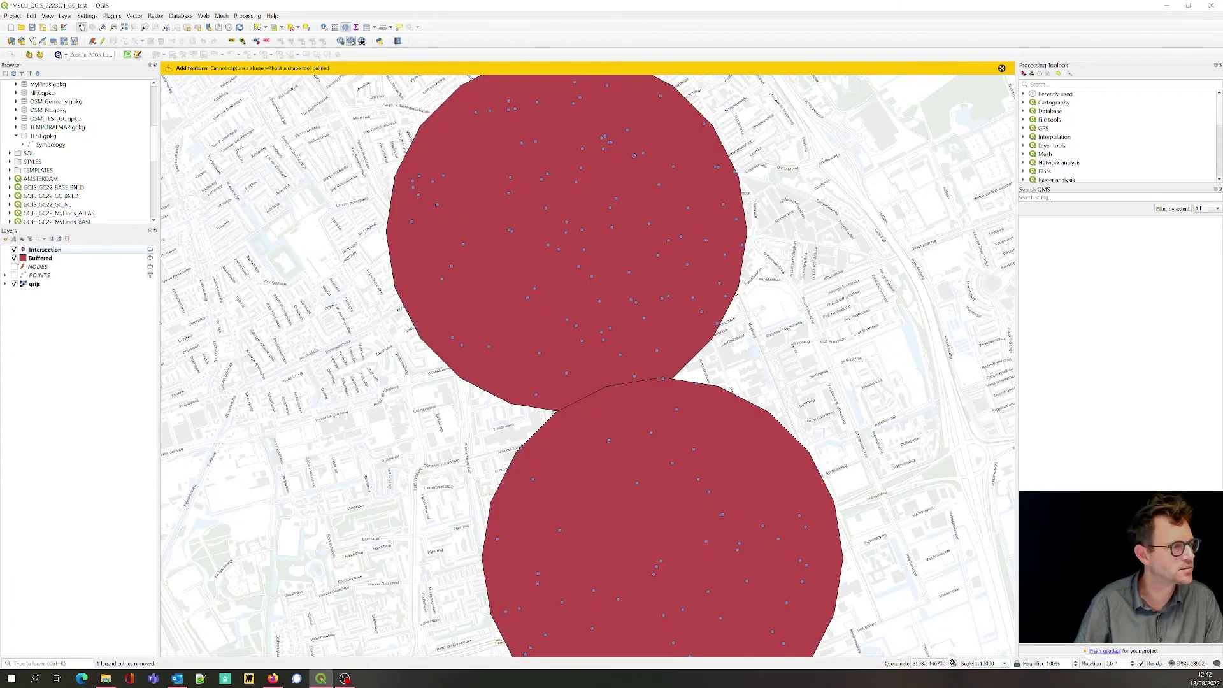
pyautogui.doubleClick(59, 263)
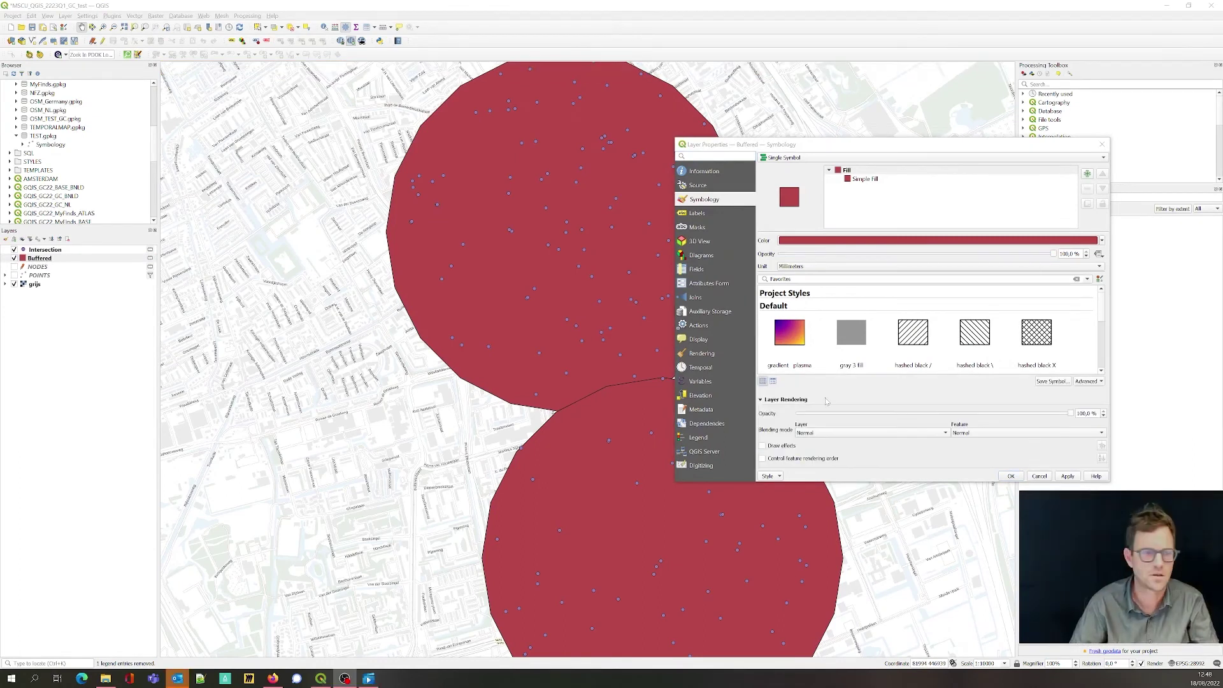
pyautogui.click(839, 436)
pyautogui.click(822, 485)
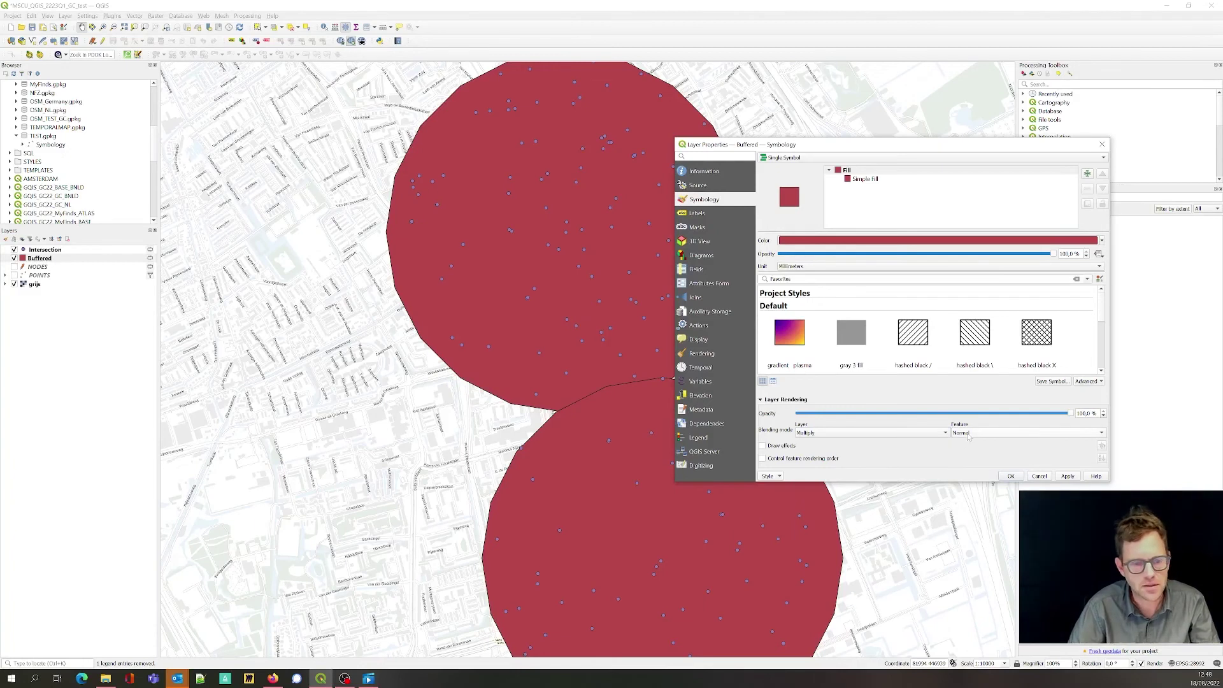
pyautogui.click(968, 433)
pyautogui.click(975, 486)
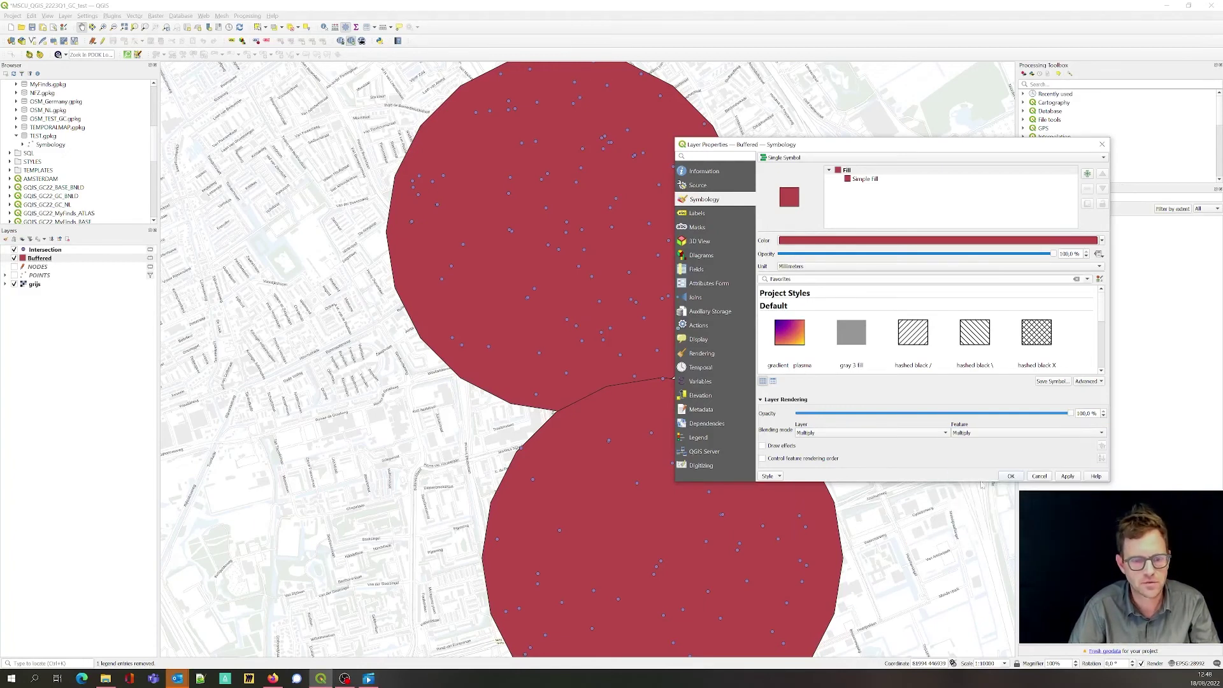
pyautogui.click(1067, 476)
pyautogui.click(1012, 477)
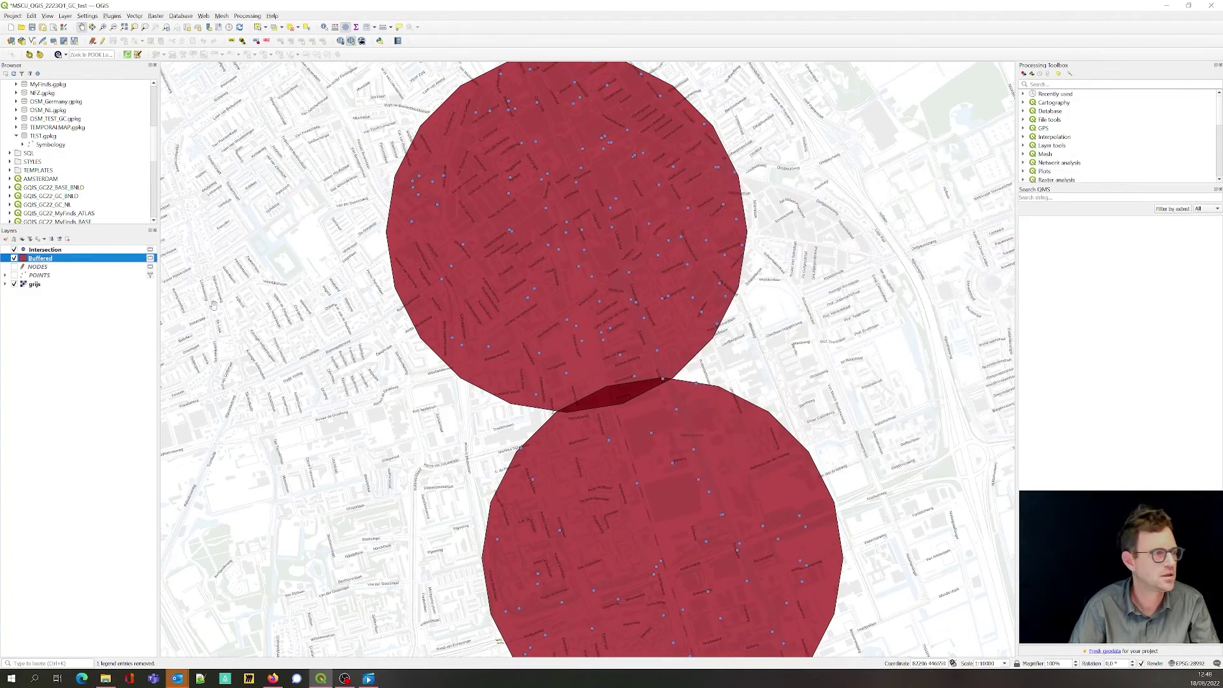
# Step: Apply the 'dot white' favourite marker style to the Intersection points
pyautogui.doubleClick(38, 250)
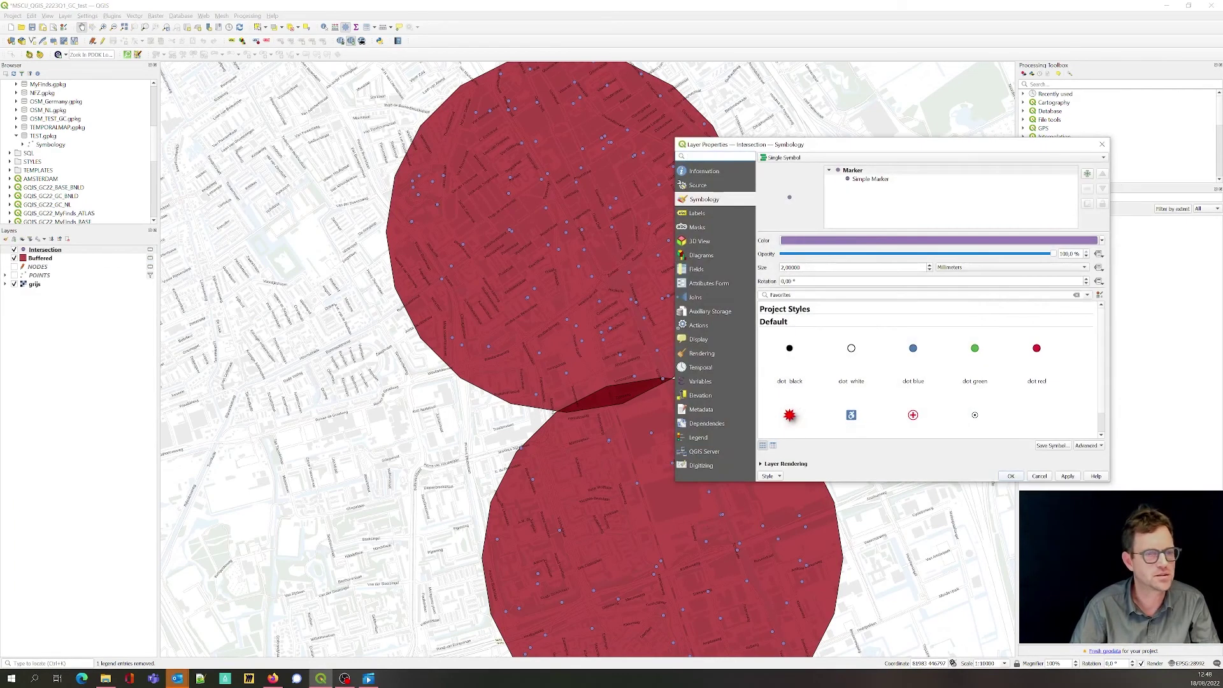
pyautogui.click(876, 244)
pyautogui.click(852, 348)
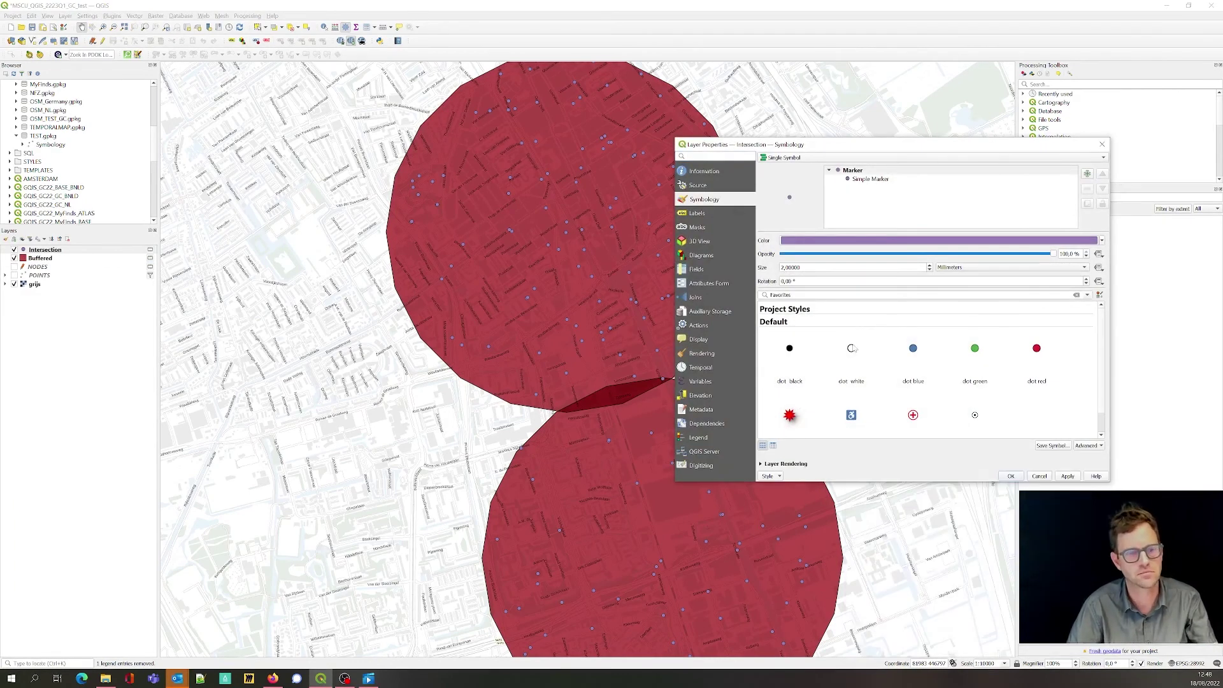
pyautogui.press('Return')
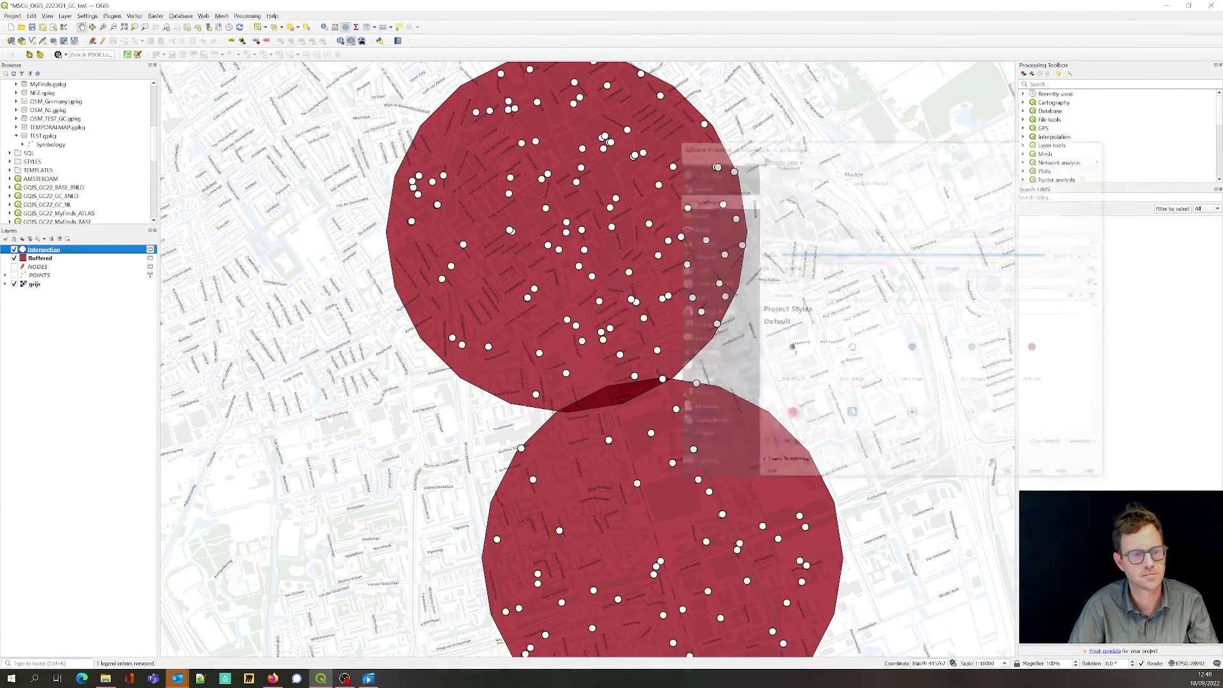